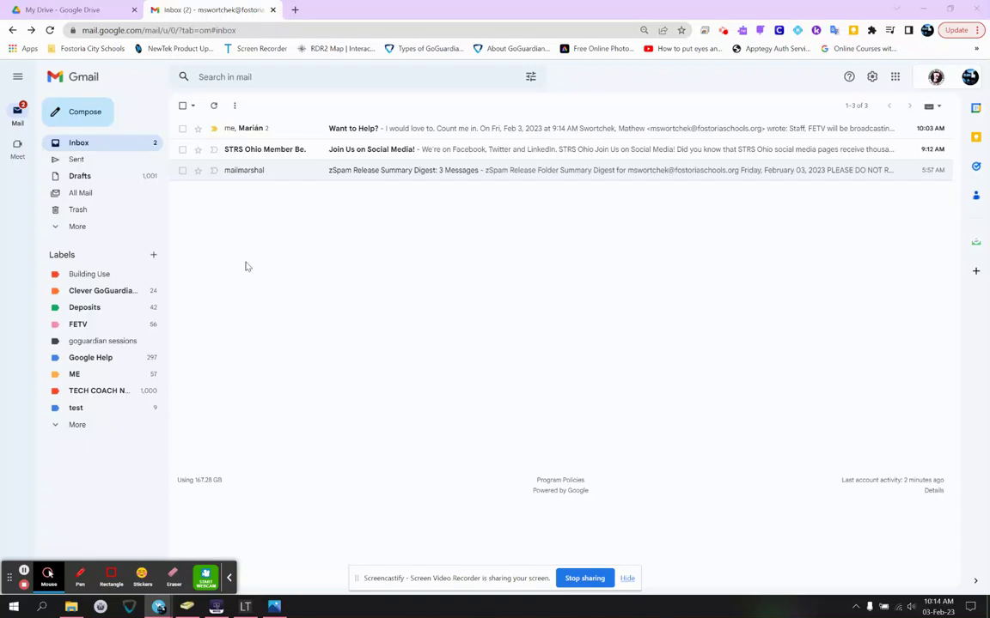
- Open a New Message window and place the cursor in its To field
left_click(98, 115)
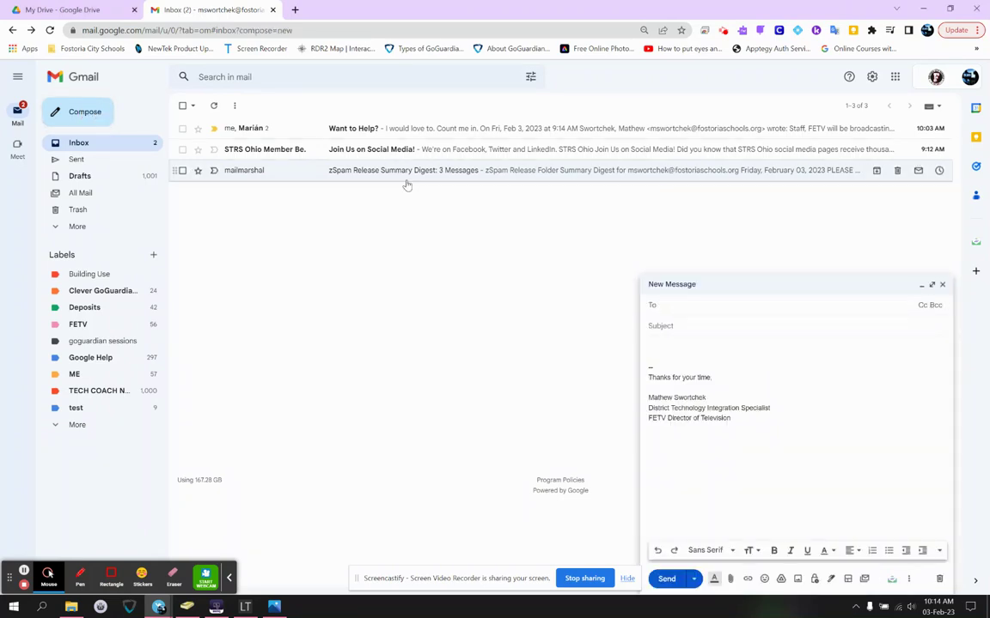
left_click(684, 309)
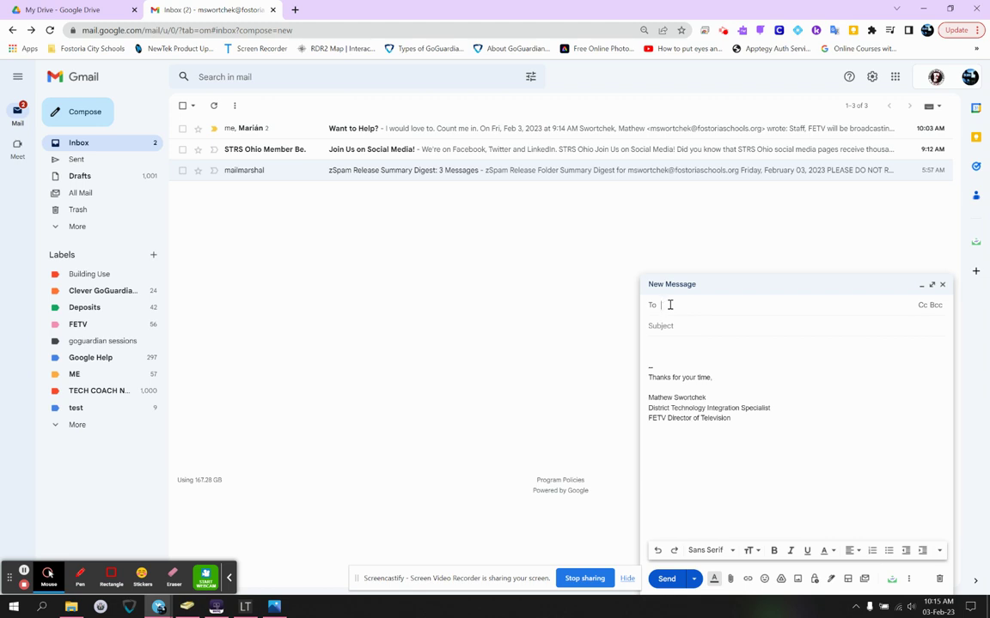
- Type 'christina' in To to preview its contact card, then replace it with 'art' and preview those suggestions
type("ch")
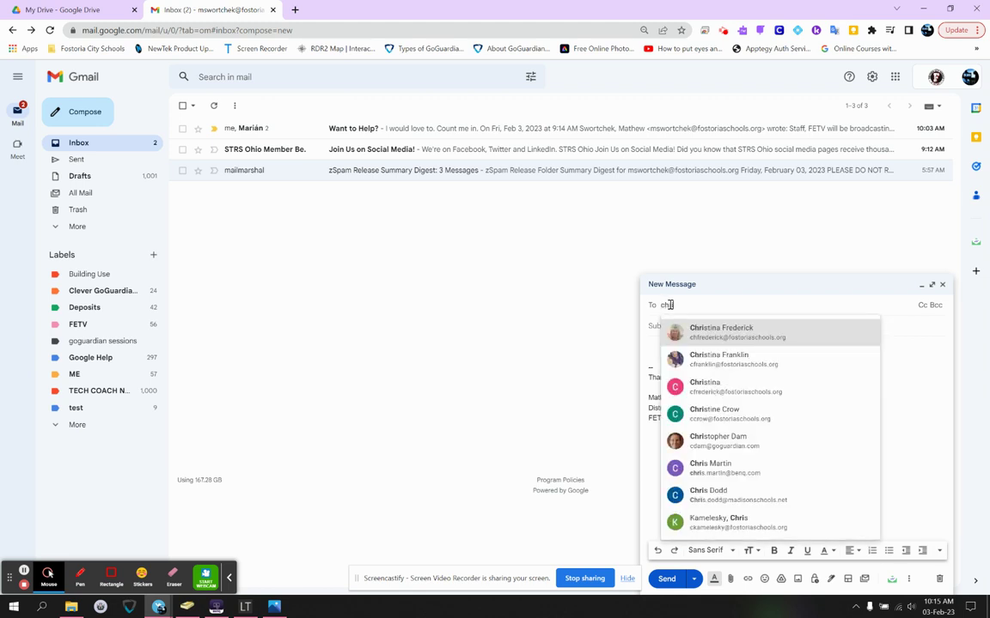
type("ristina")
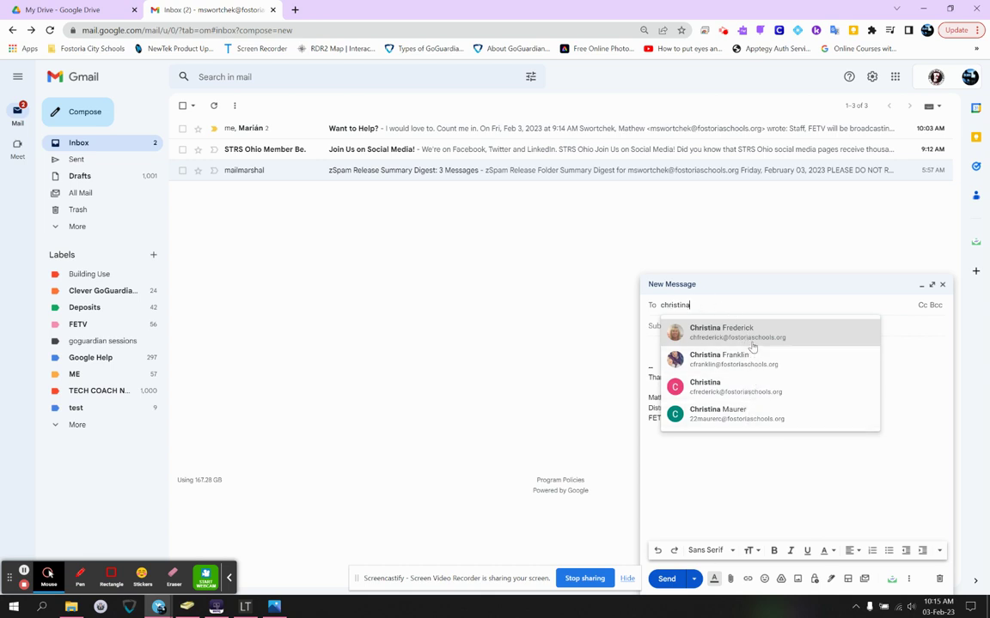
mouse_move(753, 345)
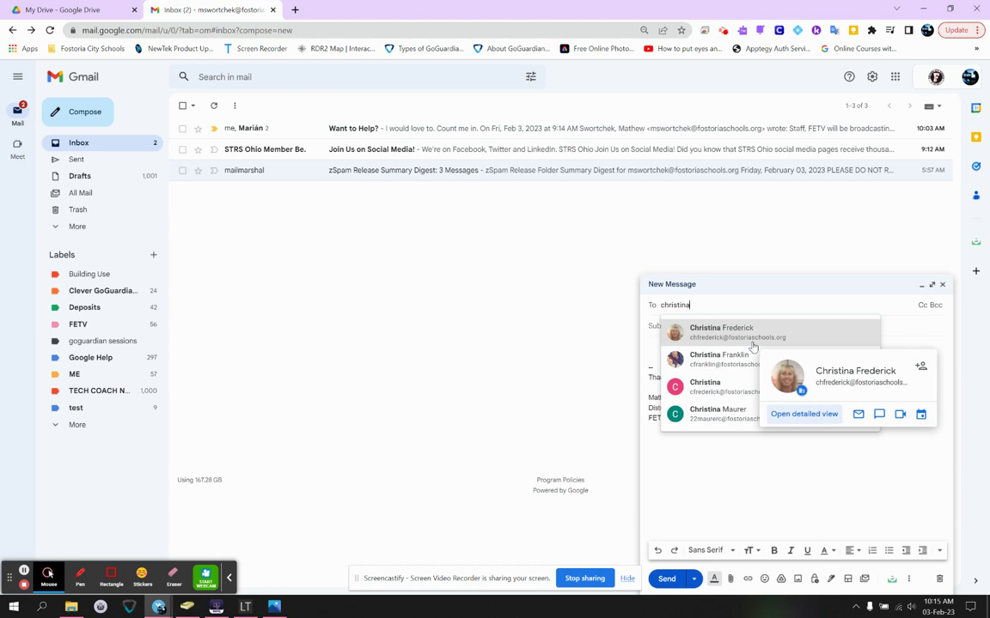
key("BackSpace")
key("BackSpace")
key("BackSpace")
key("BackSpace")
key("BackSpace")
key("BackSpace")
key("BackSpace")
key("BackSpace")
key("BackSpace")
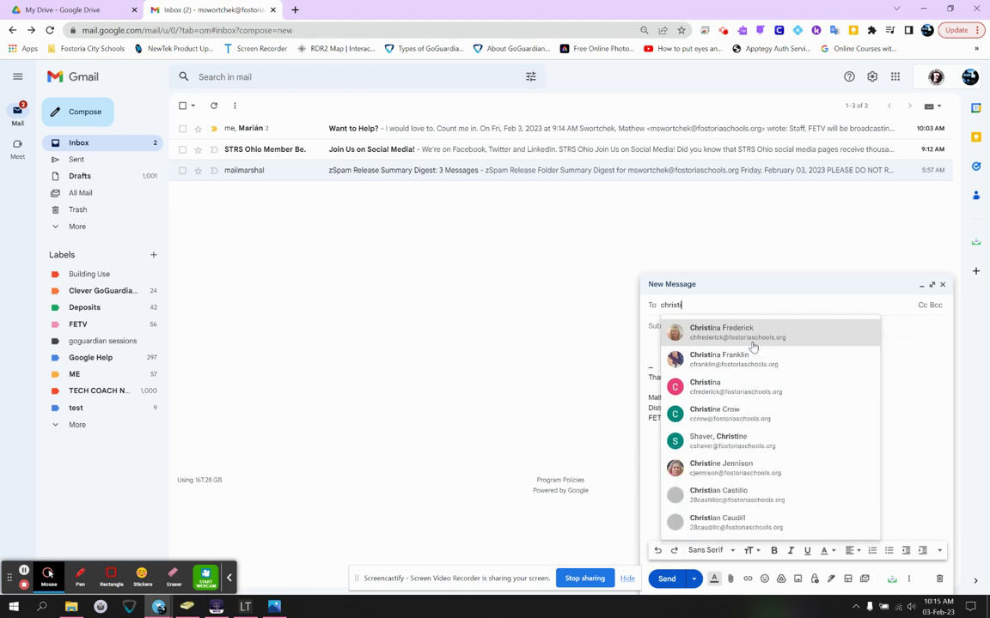
type("art")
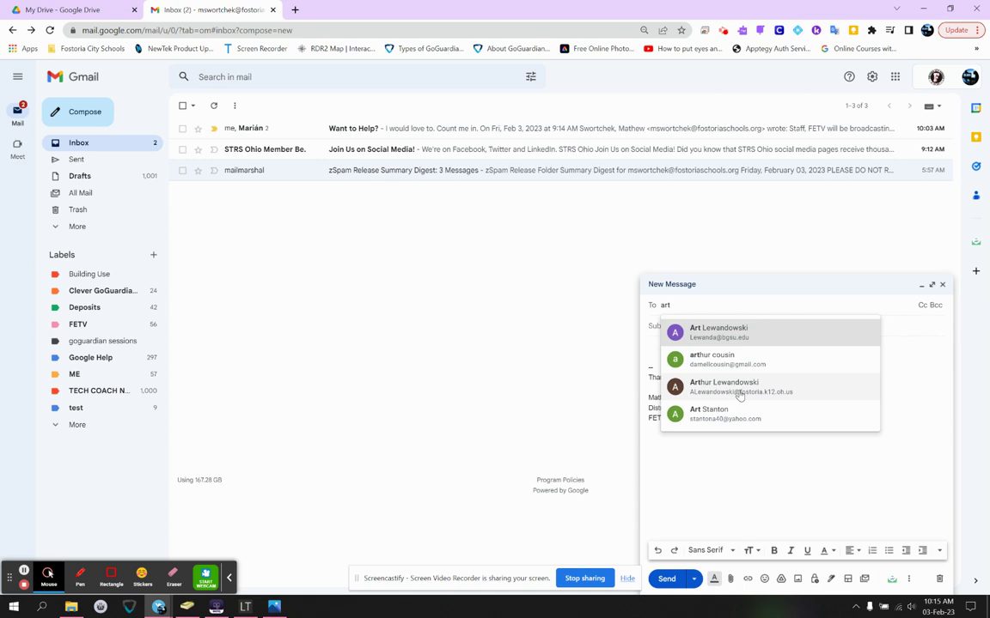
mouse_move(756, 397)
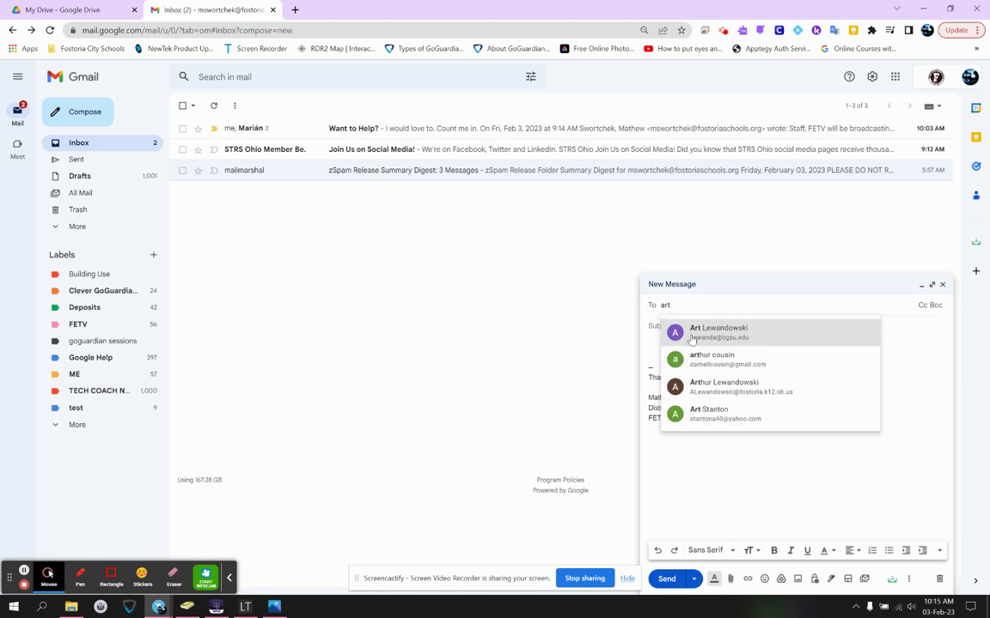
mouse_move(687, 368)
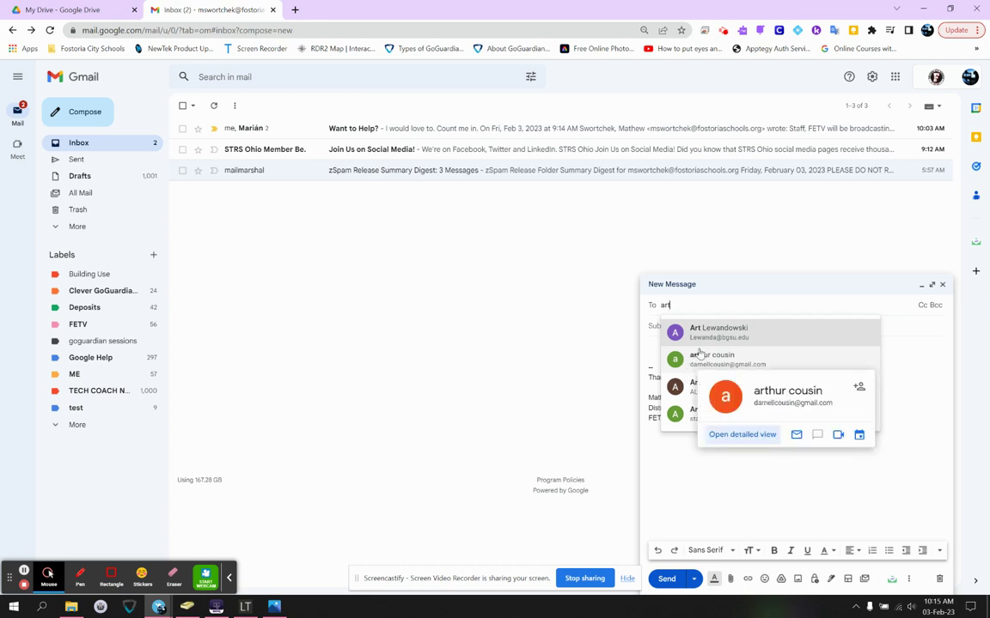
mouse_move(707, 344)
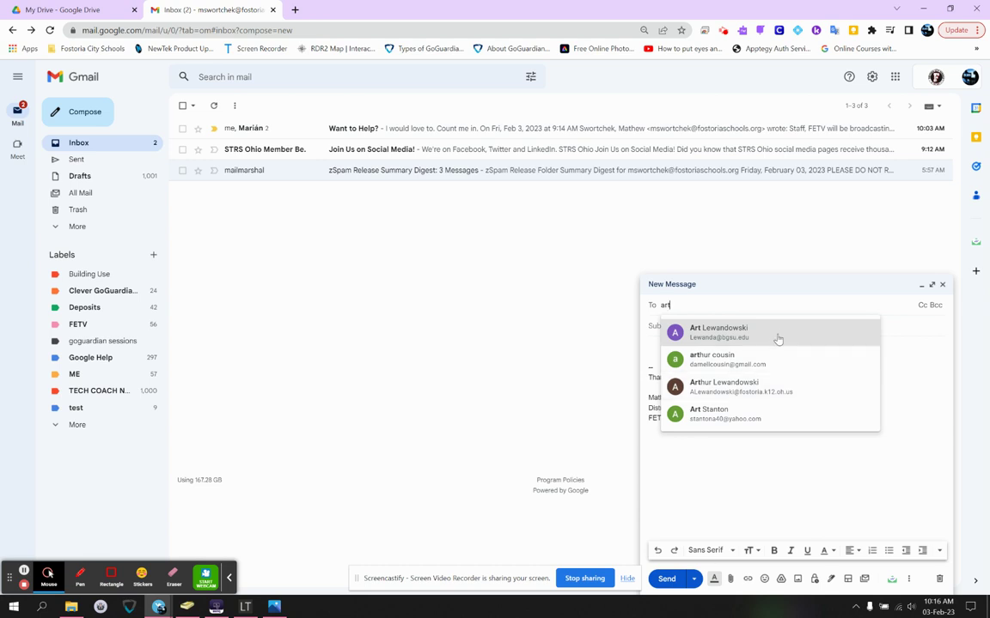
key("BackSpace")
key("BackSpace")
key("BackSpace")
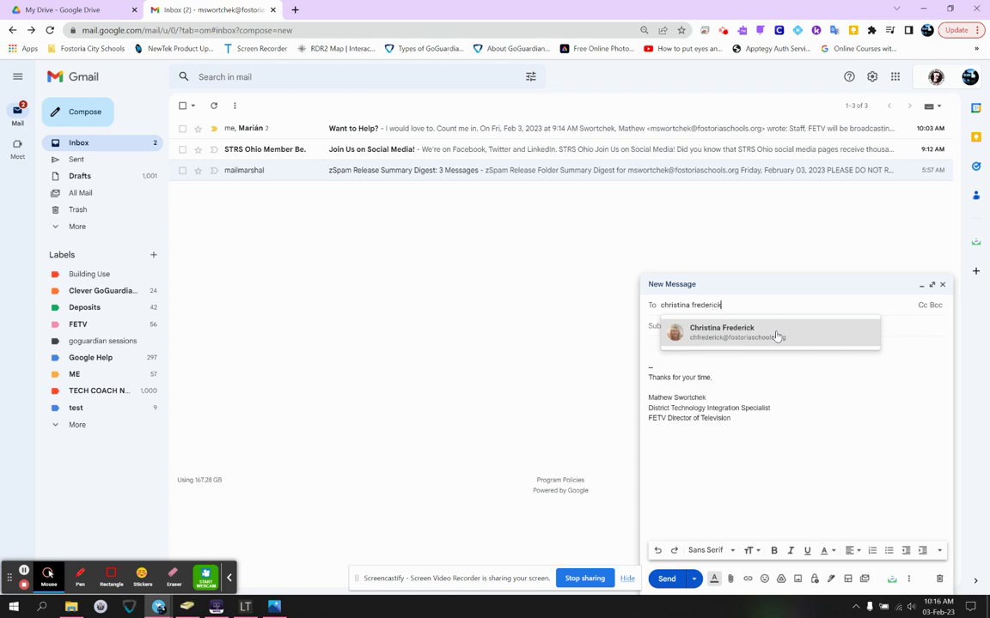
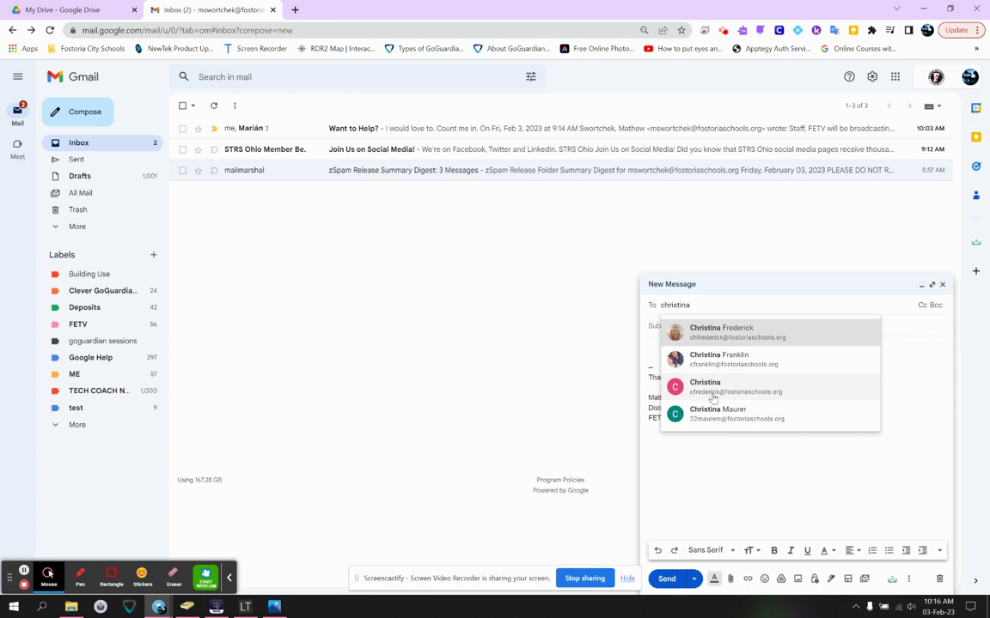
mouse_move(712, 398)
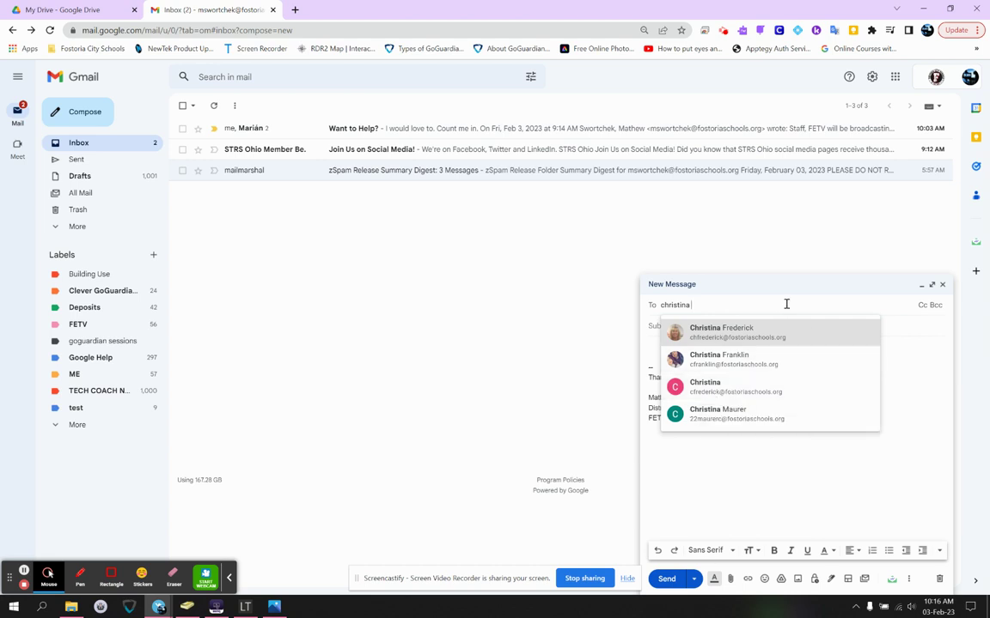
double_click(727, 307)
key("BackSpace")
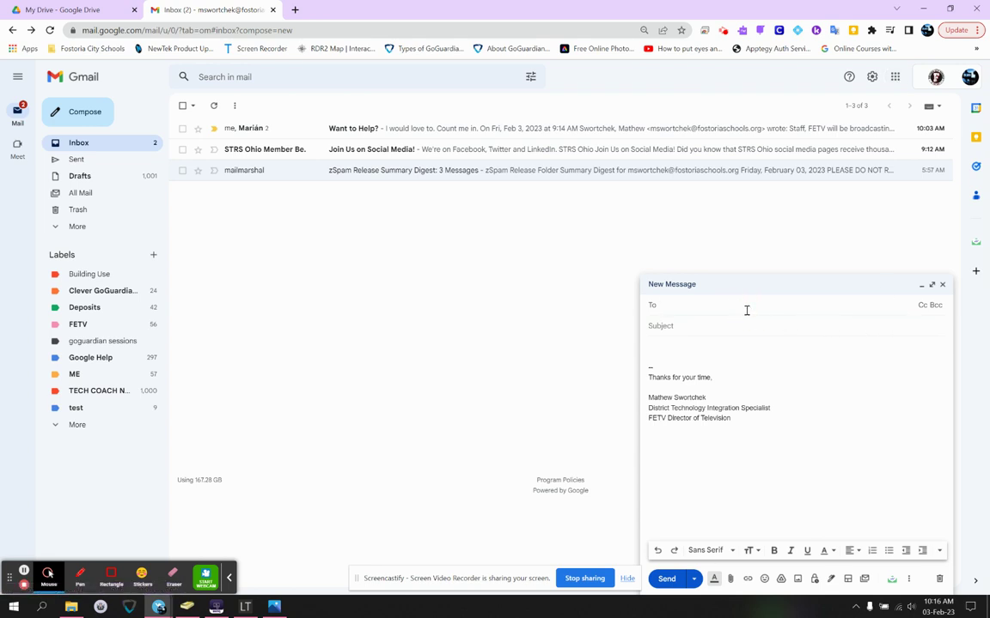
type("art")
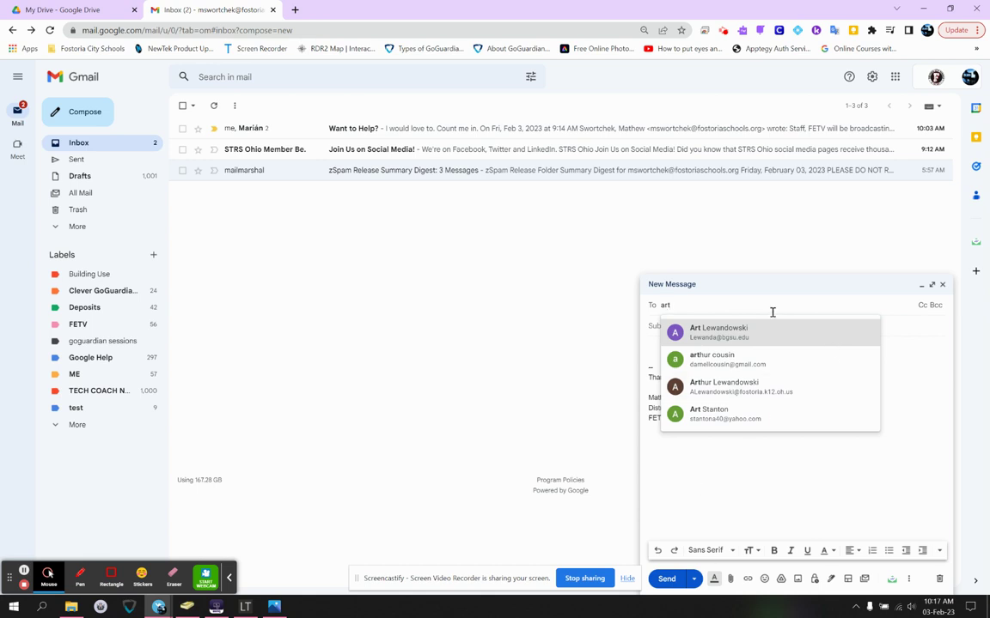
- Clear the partial text in To and add Cc and Bcc lines
left_click(710, 311)
left_click(684, 306)
key("BackSpace")
key("BackSpace")
key("BackSpace")
left_click(923, 309)
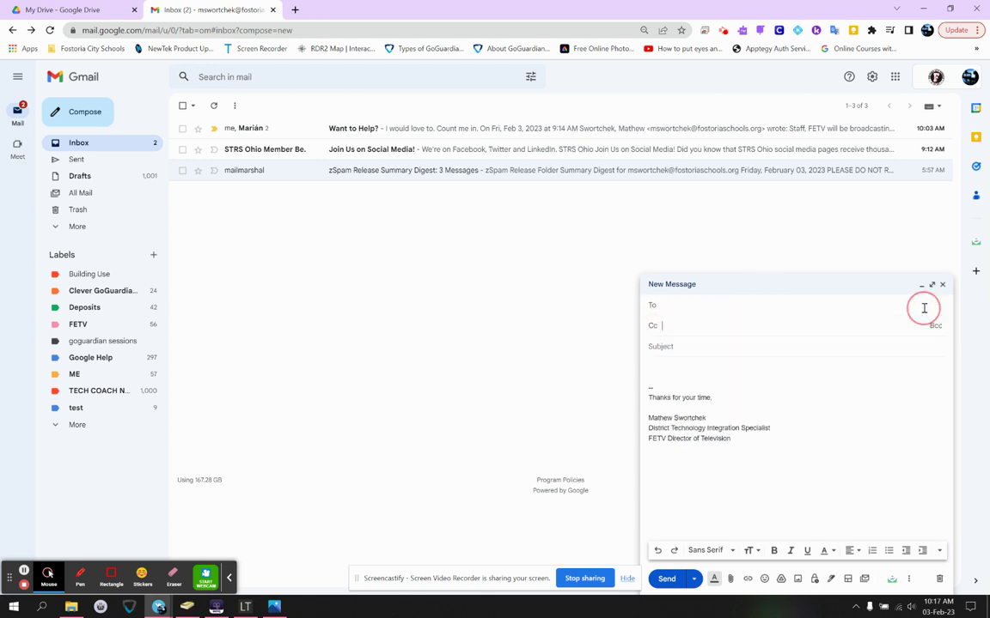
left_click(932, 329)
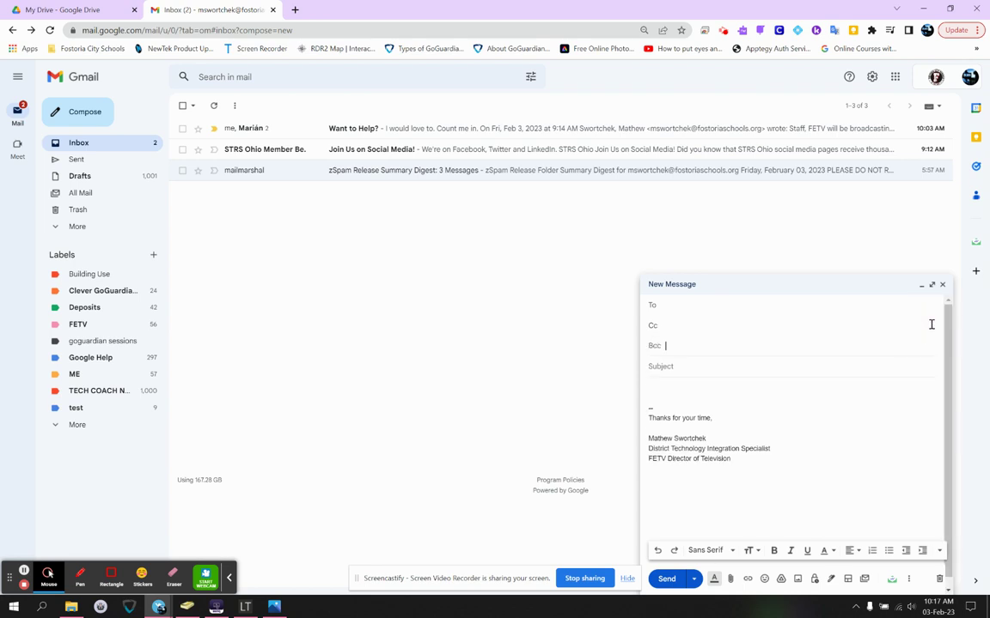
- Add the All Staff group to To and briefly open the Schedule send option
left_click(764, 309)
type("all")
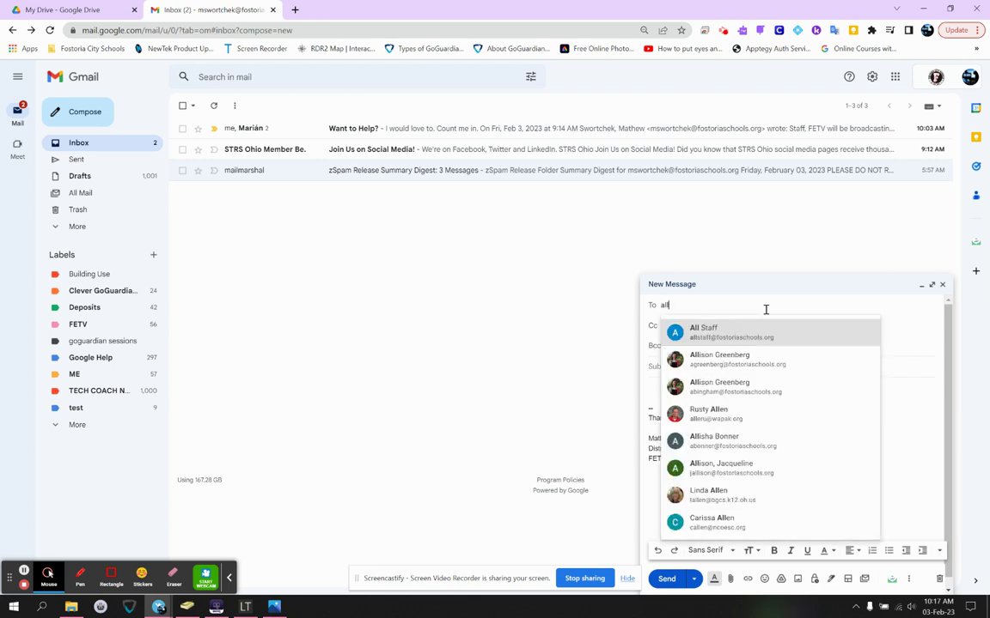
left_click(772, 325)
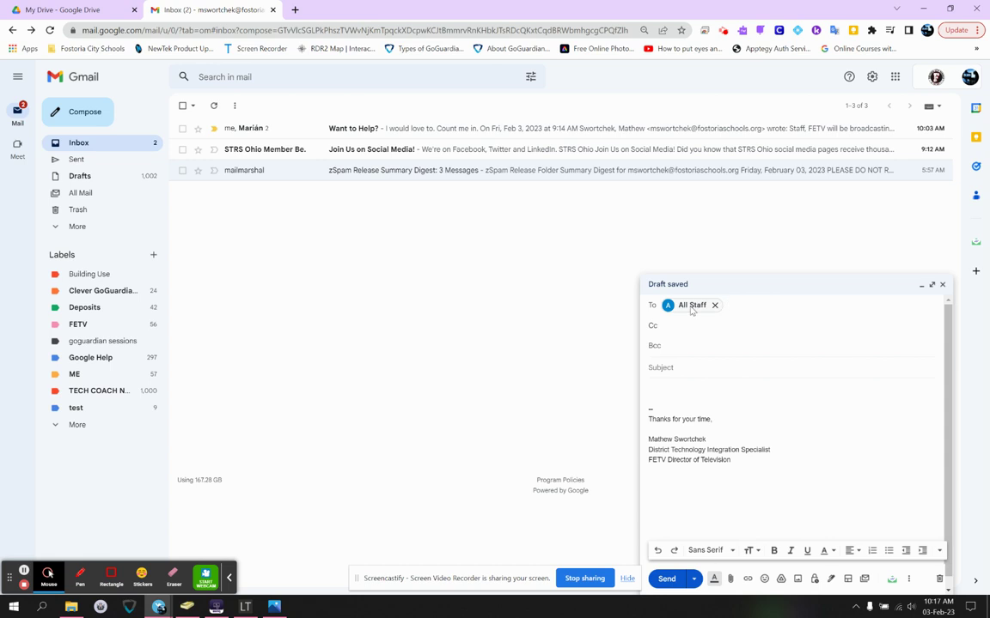
mouse_move(691, 311)
left_click(694, 580)
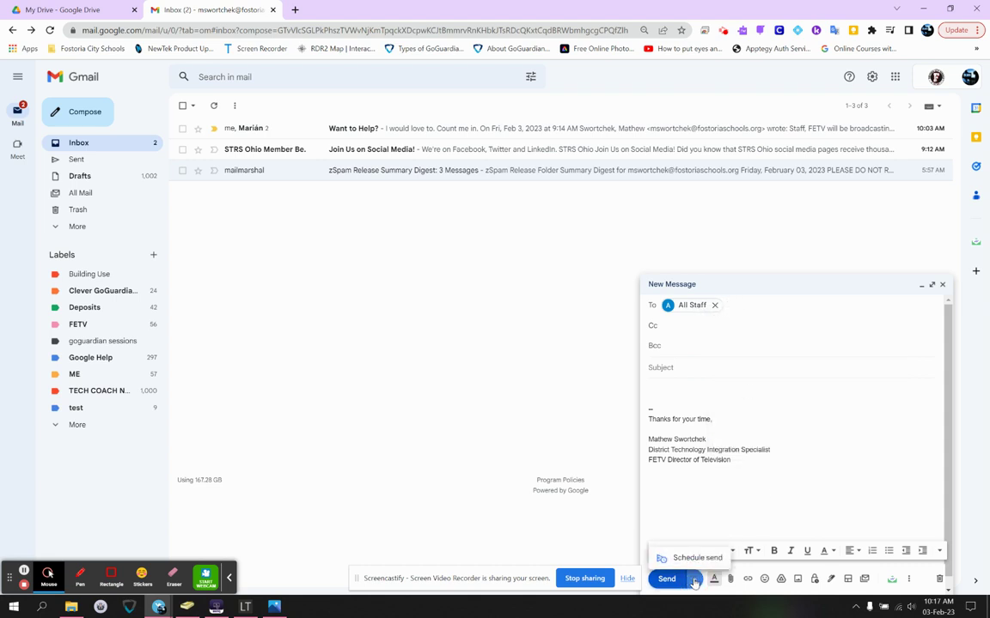
left_click(694, 582)
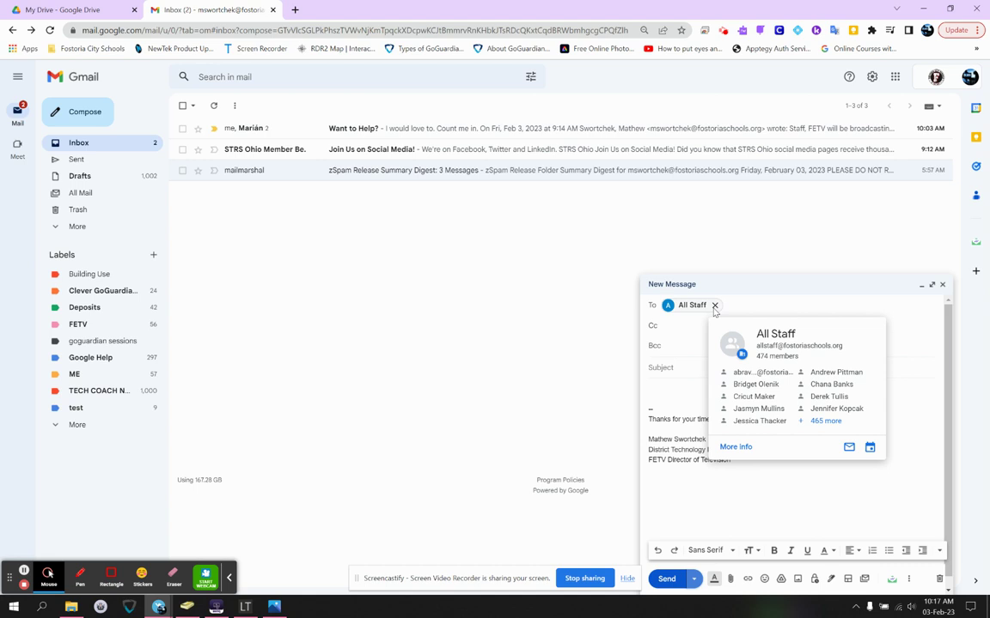
- Remove All Staff from To, try the Cc contact picker without choosing anyone, and move to Bcc
left_click(714, 306)
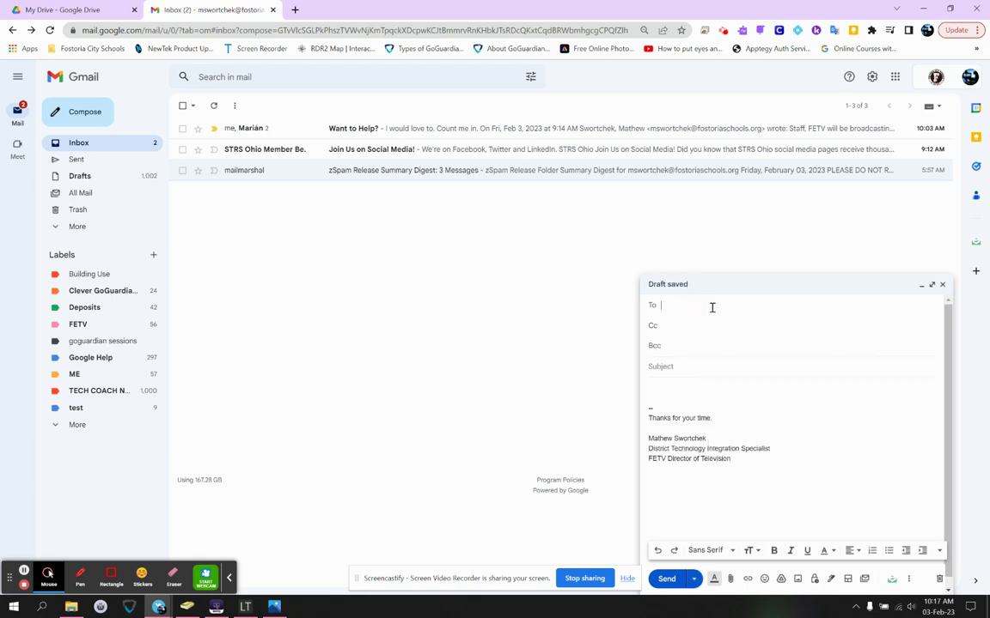
left_click(696, 325)
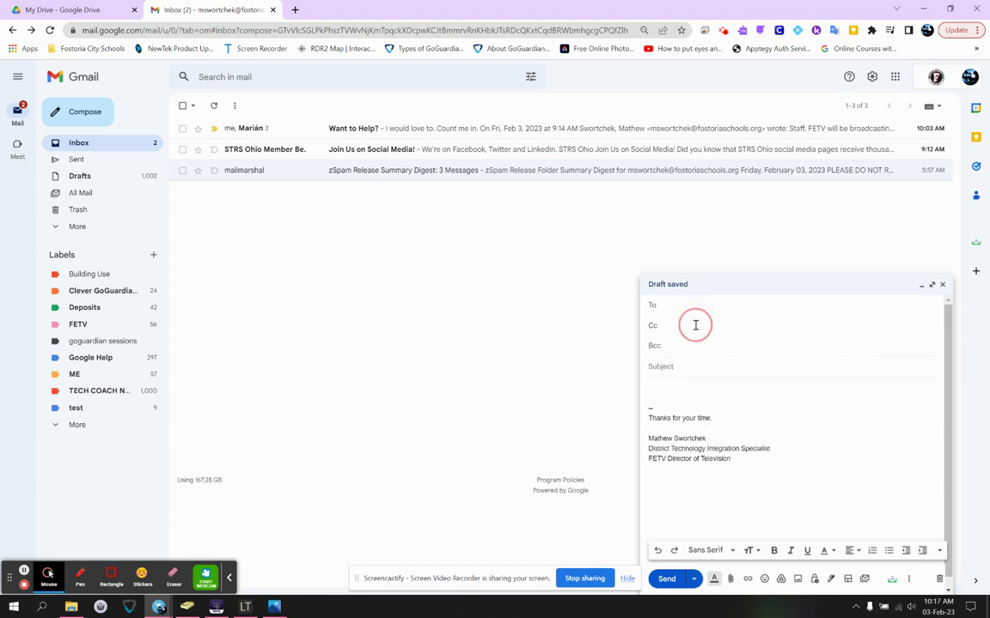
left_click(651, 326)
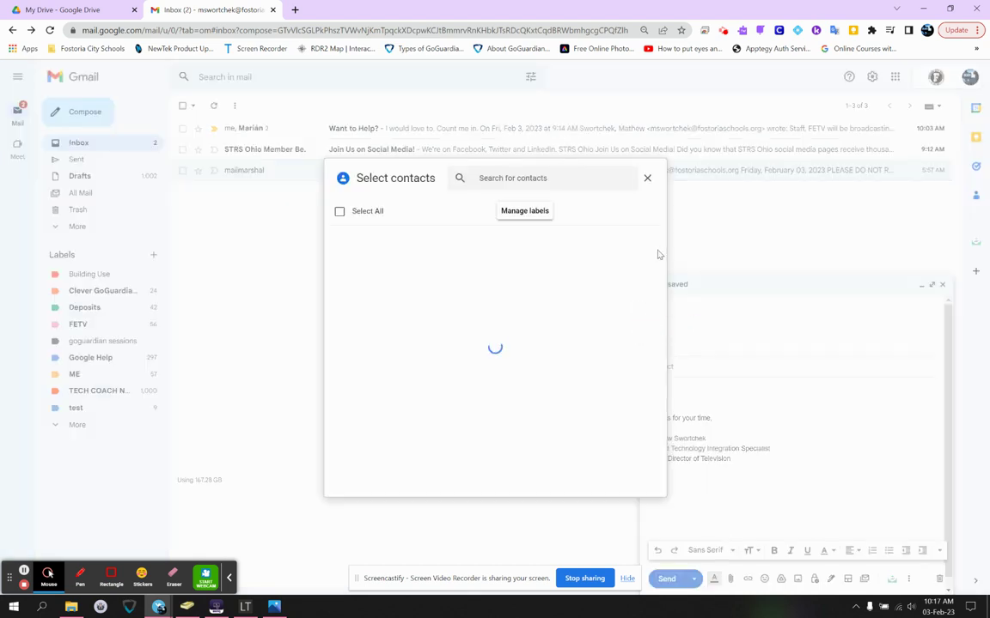
left_click(649, 177)
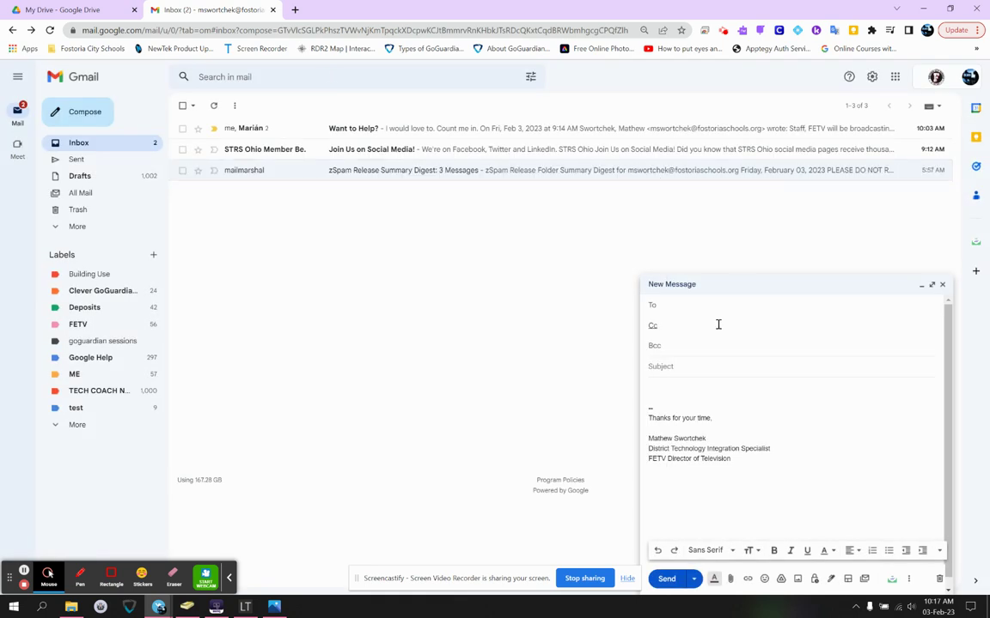
left_click(686, 325)
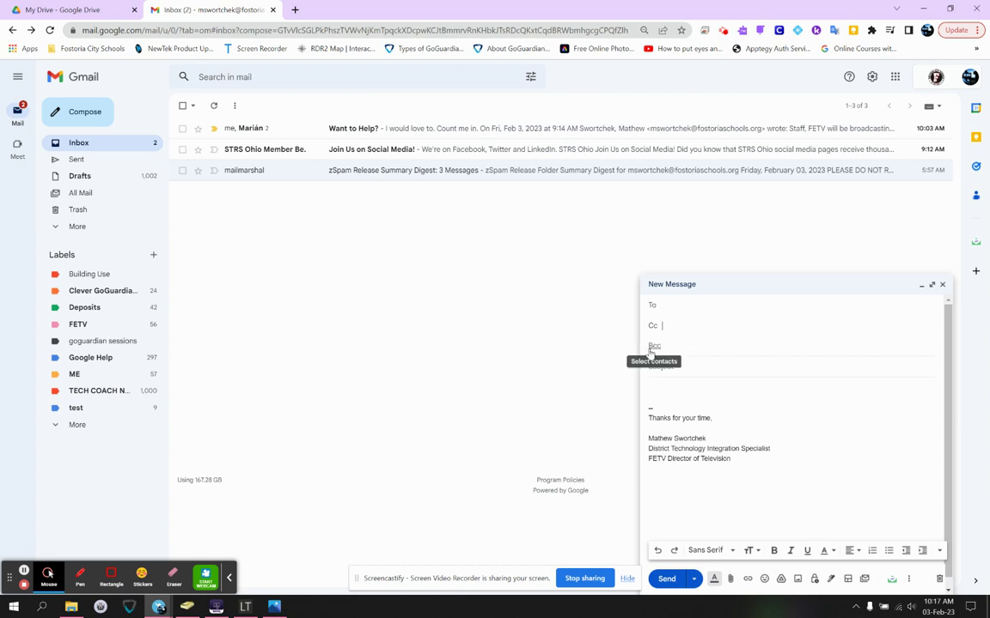
left_click(676, 309)
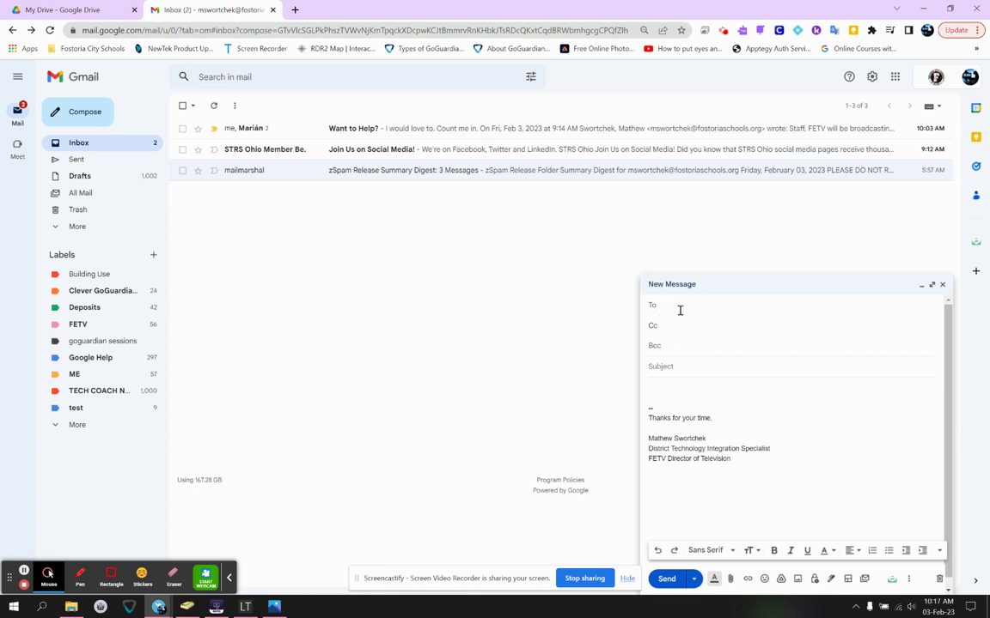
left_click(673, 345)
- Add All Staff and FES Kindergarten Team as Bcc, then remove both groups
type("all")
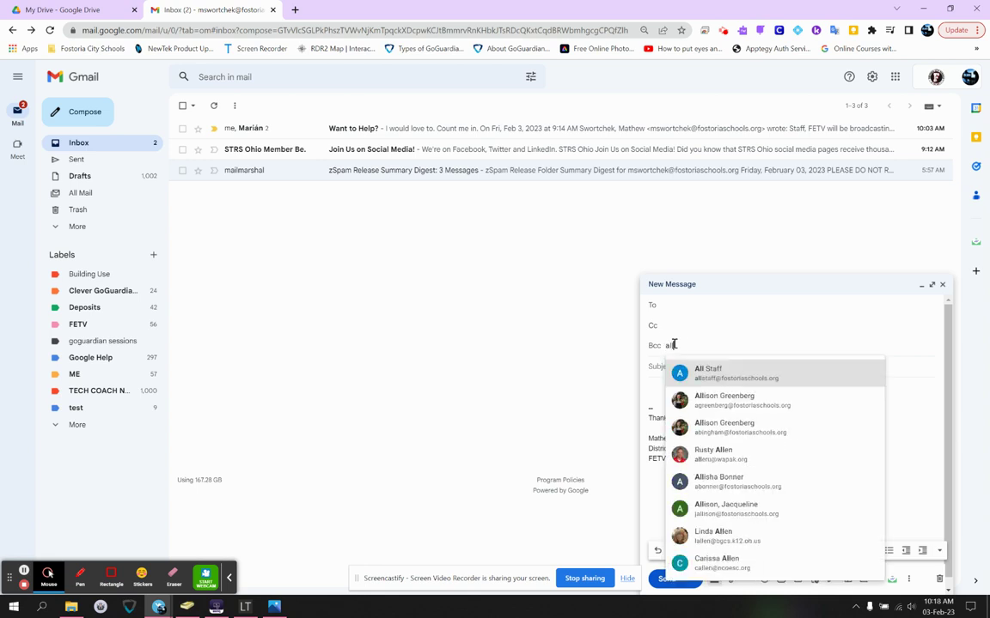
left_click(697, 369)
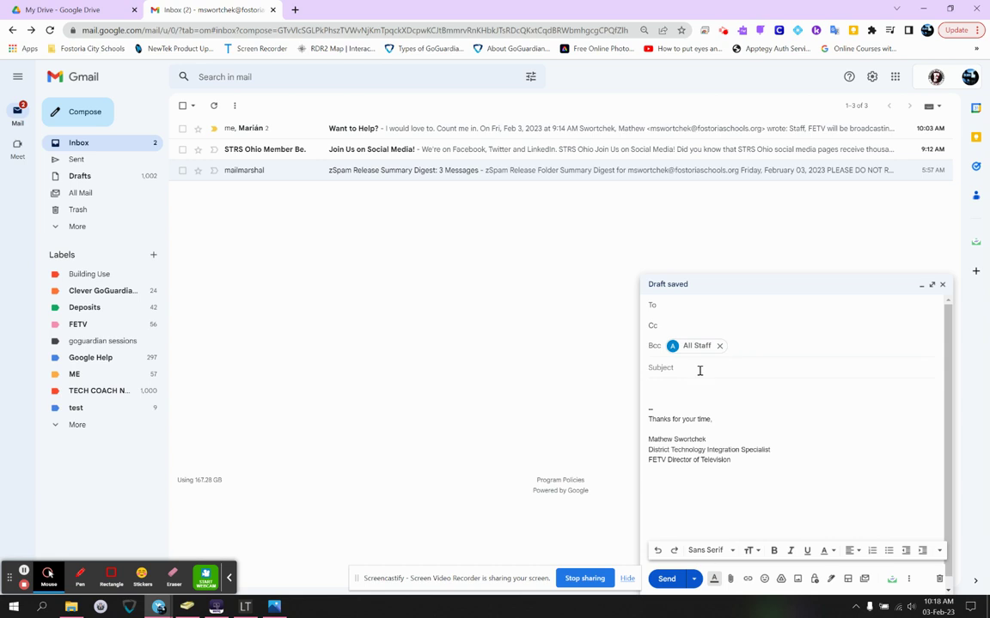
type("kinder")
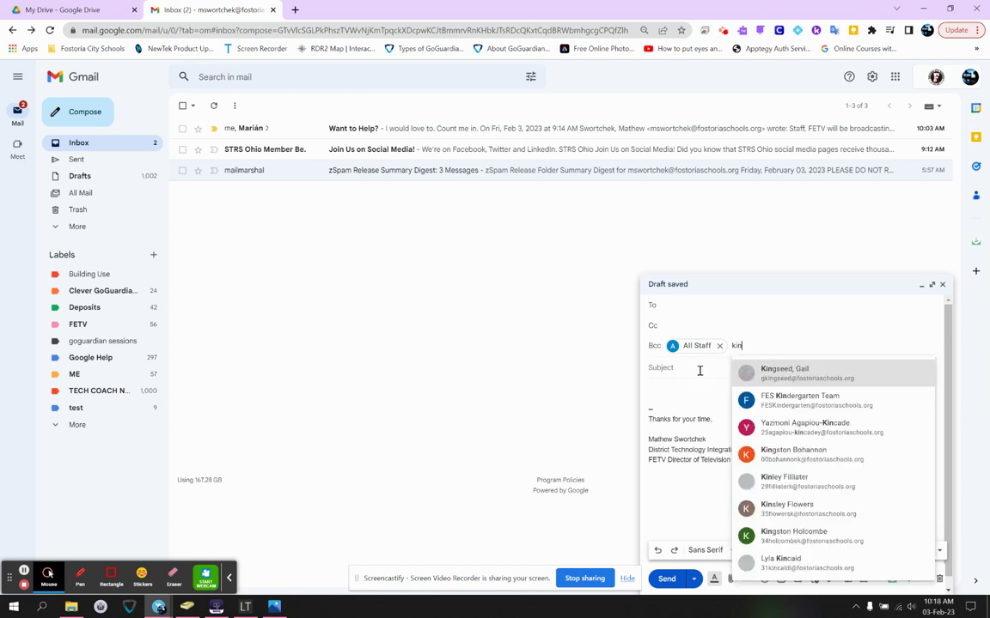
left_click(846, 371)
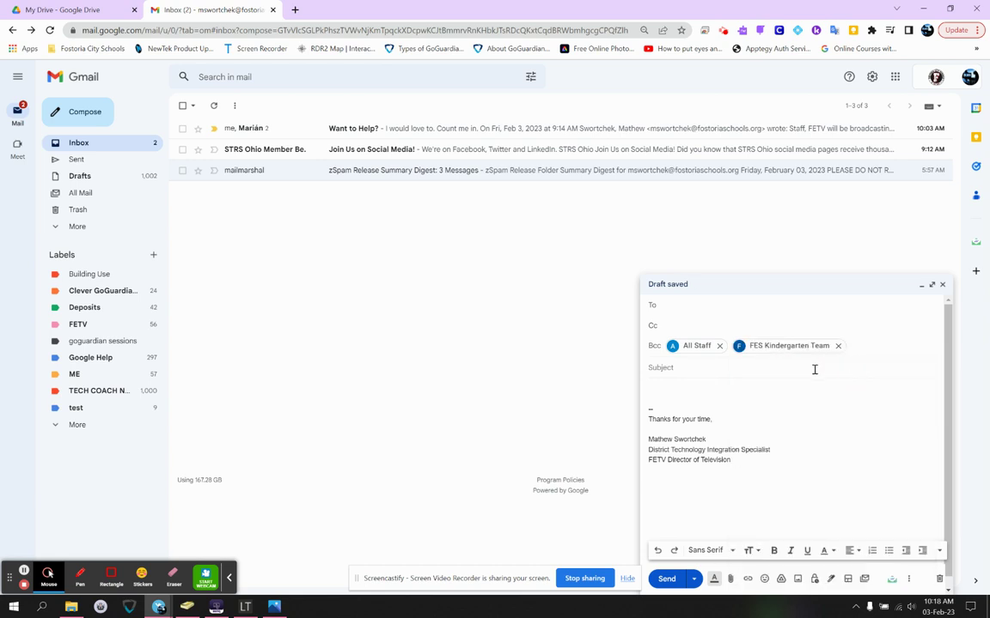
left_click(720, 346)
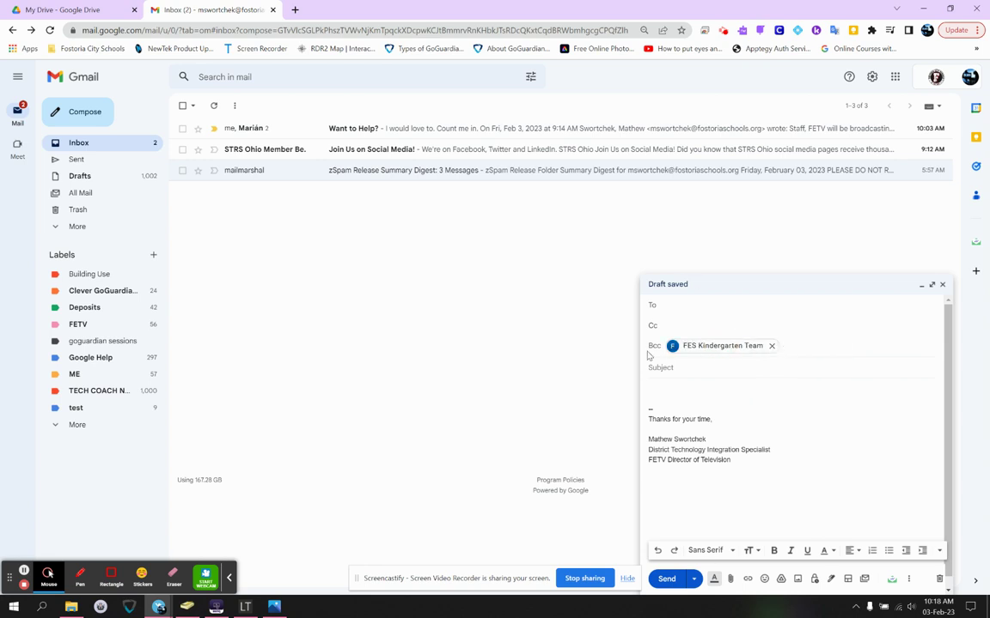
mouse_move(698, 350)
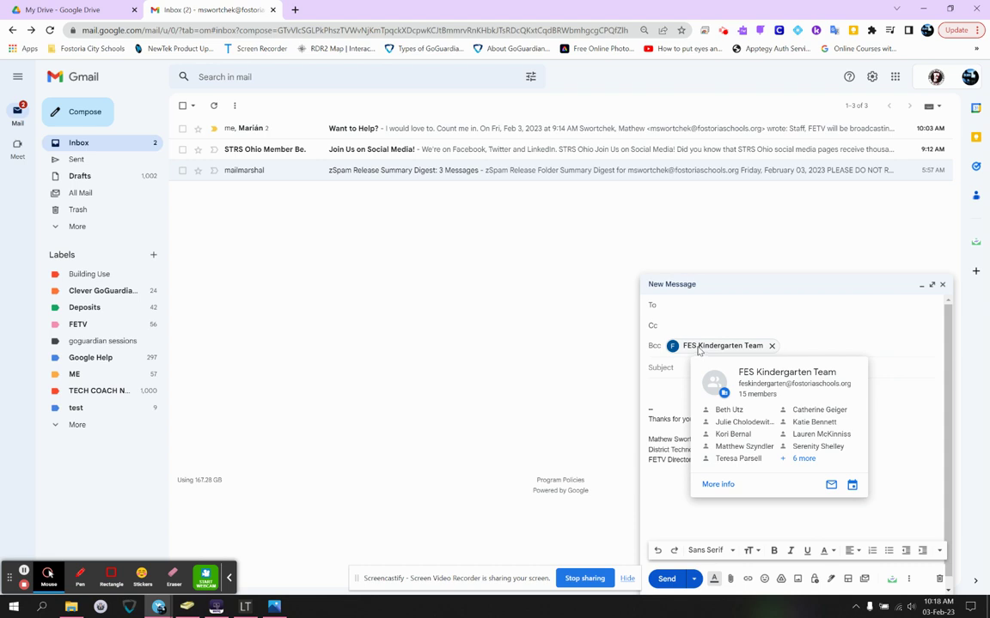
left_click(771, 346)
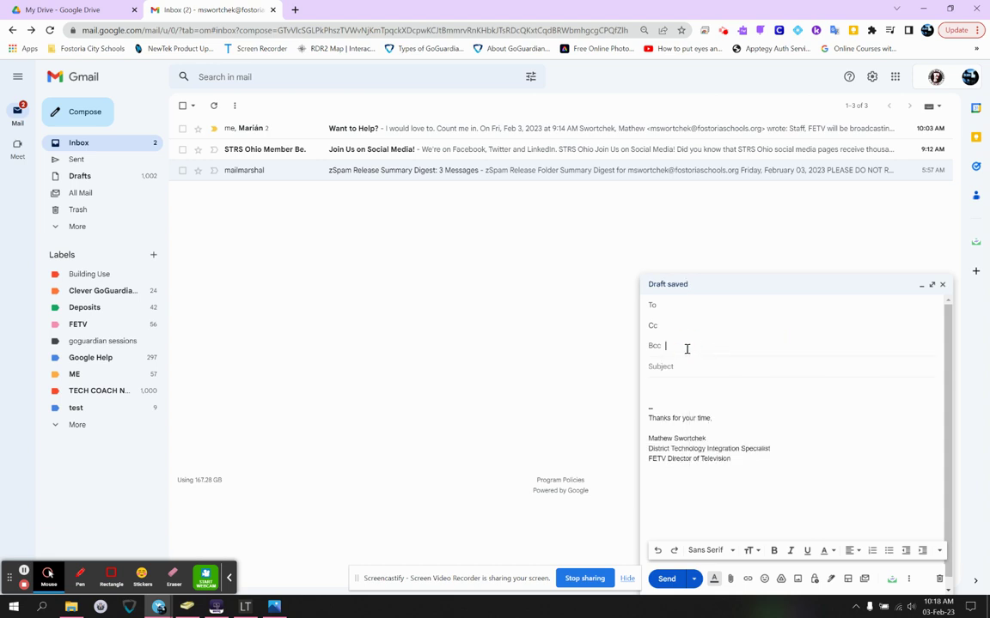
left_click(688, 305)
- Give the draft subject 'gfdsg' and body text 'ggdfgsdfgdsfgsdfg'
left_click(725, 364)
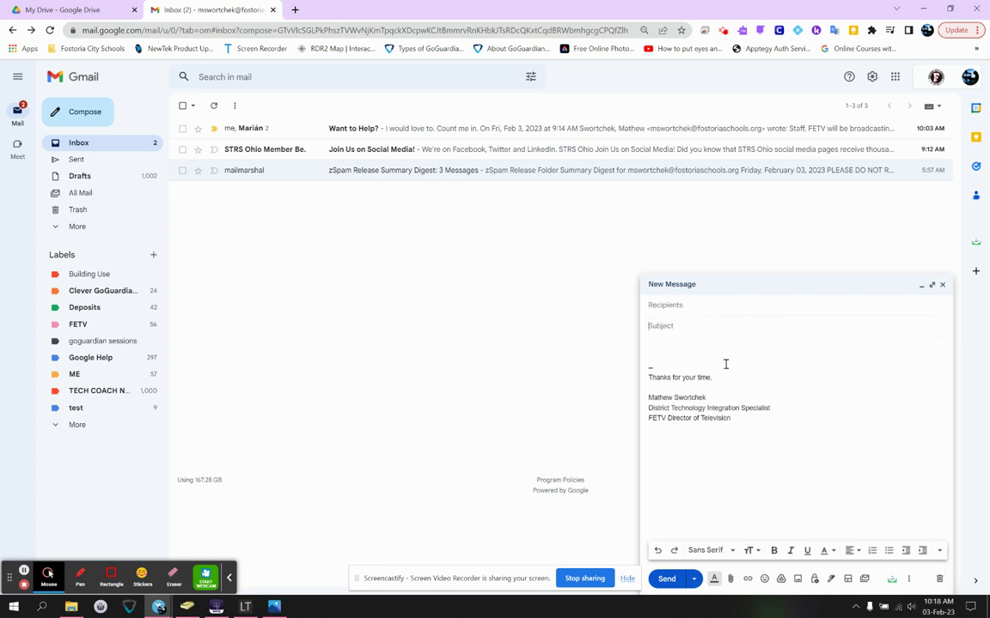
left_click(720, 325)
type("gfdsg")
left_click(713, 349)
type("ggdfgsdfgdsfgsdfg")
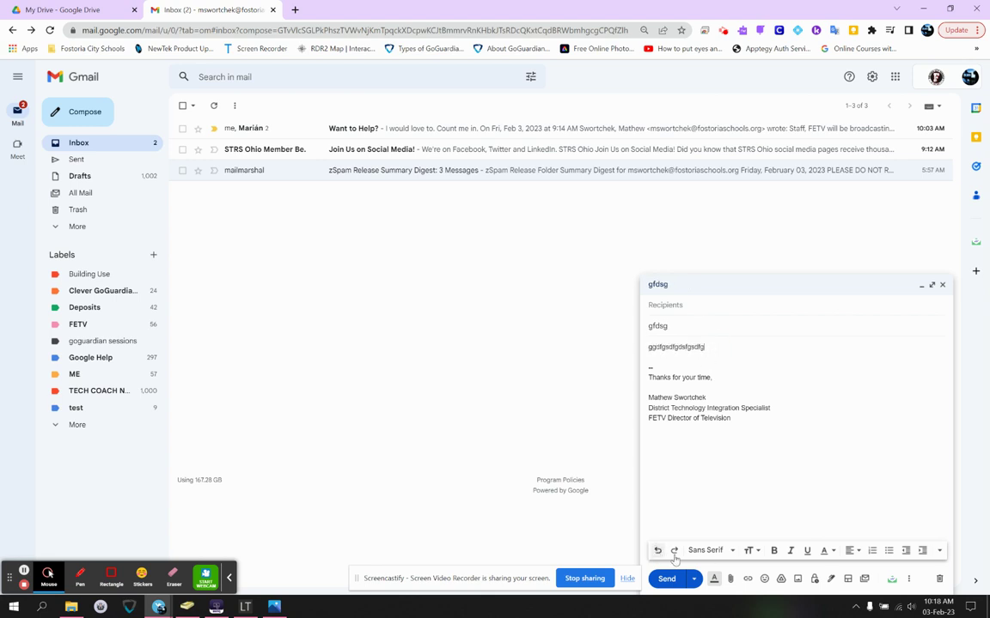
- Look through the font, text size and More formatting options menus without changing anything
left_click(733, 552)
left_click(732, 551)
left_click(732, 552)
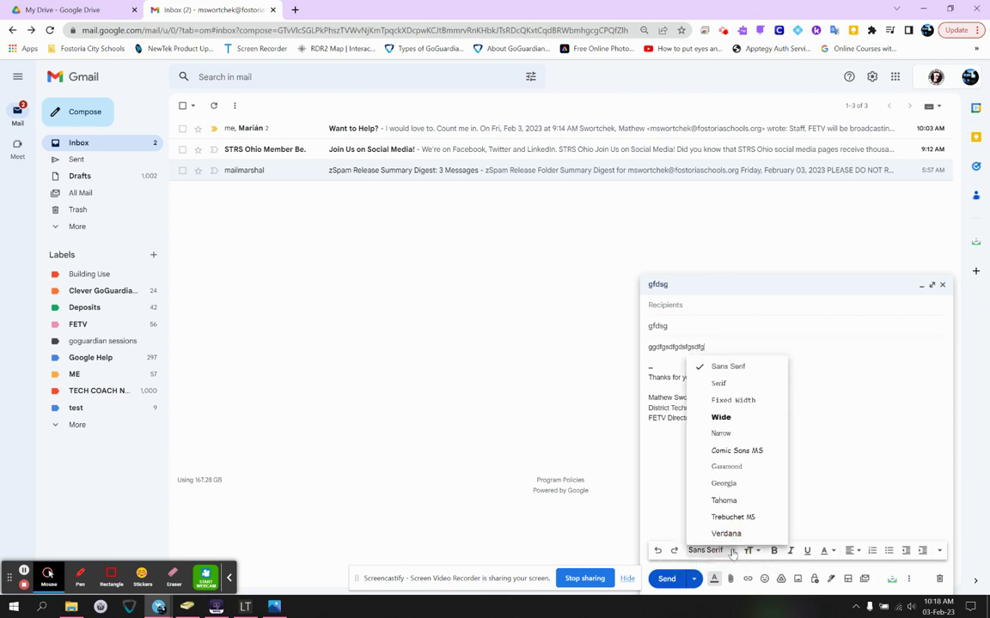
left_click(752, 551)
left_click(752, 551)
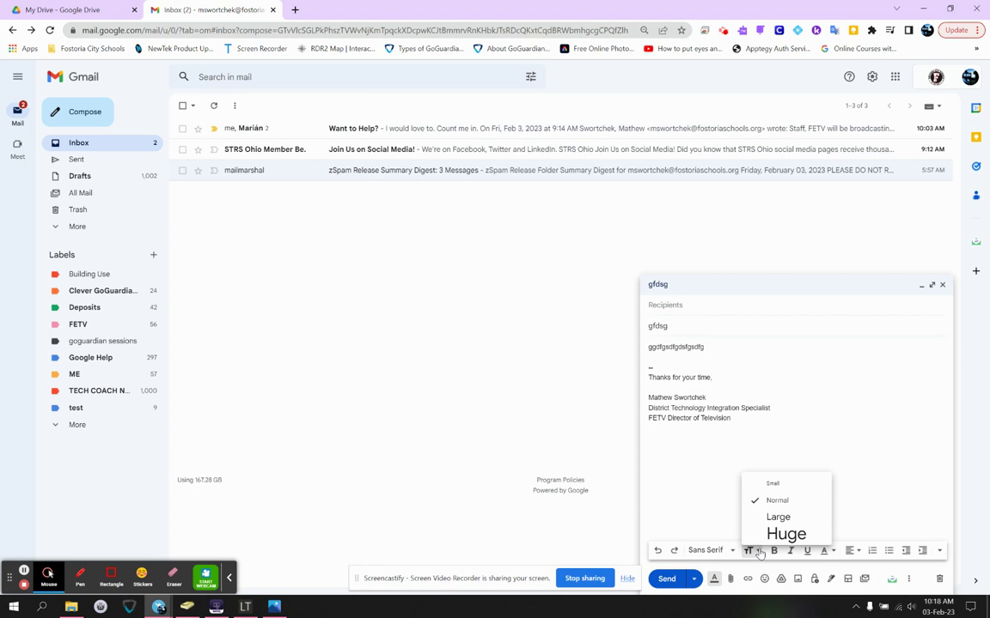
left_click(752, 551)
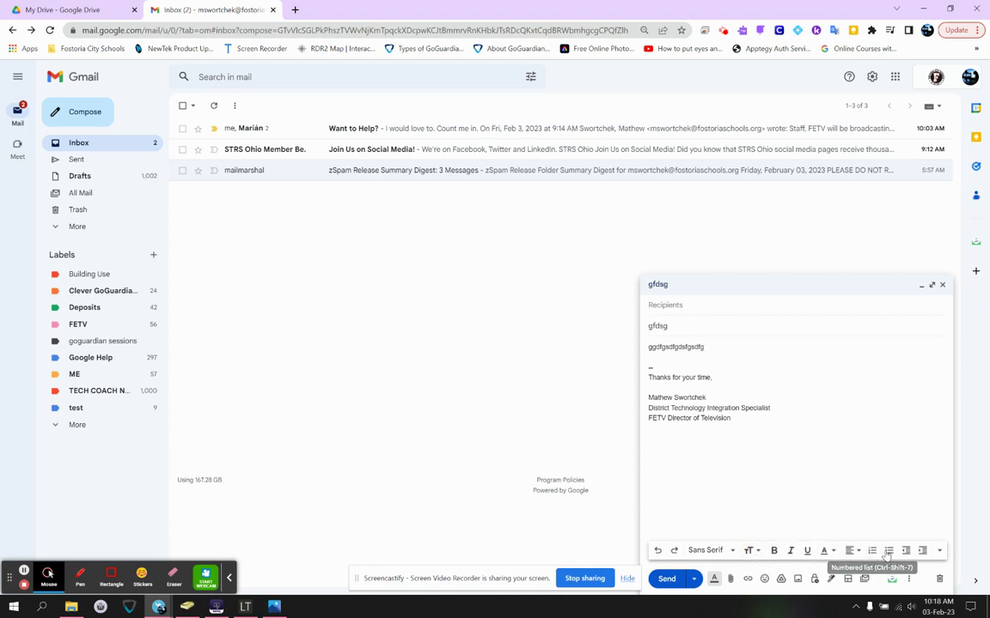
left_click(939, 551)
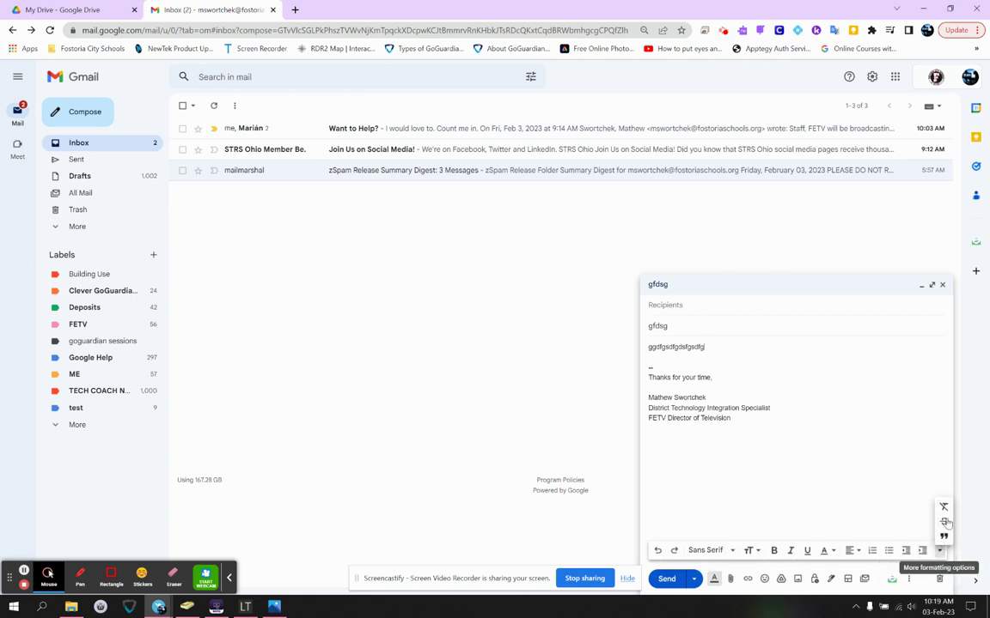
- Attempt Schedule send, dismiss the missing-recipient error, and add your own address as recipient
left_click(715, 513)
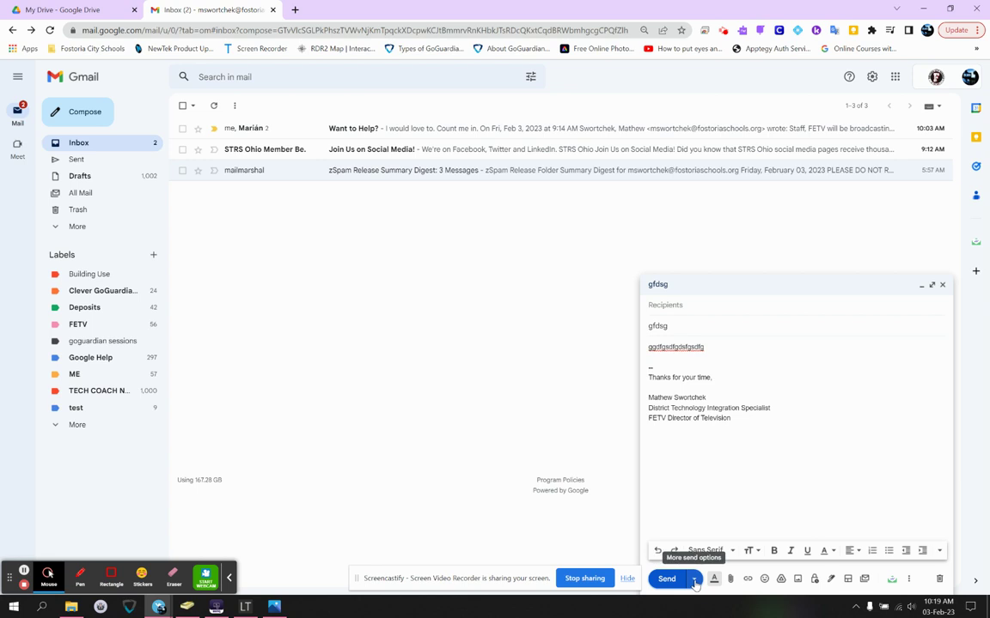
left_click(693, 580)
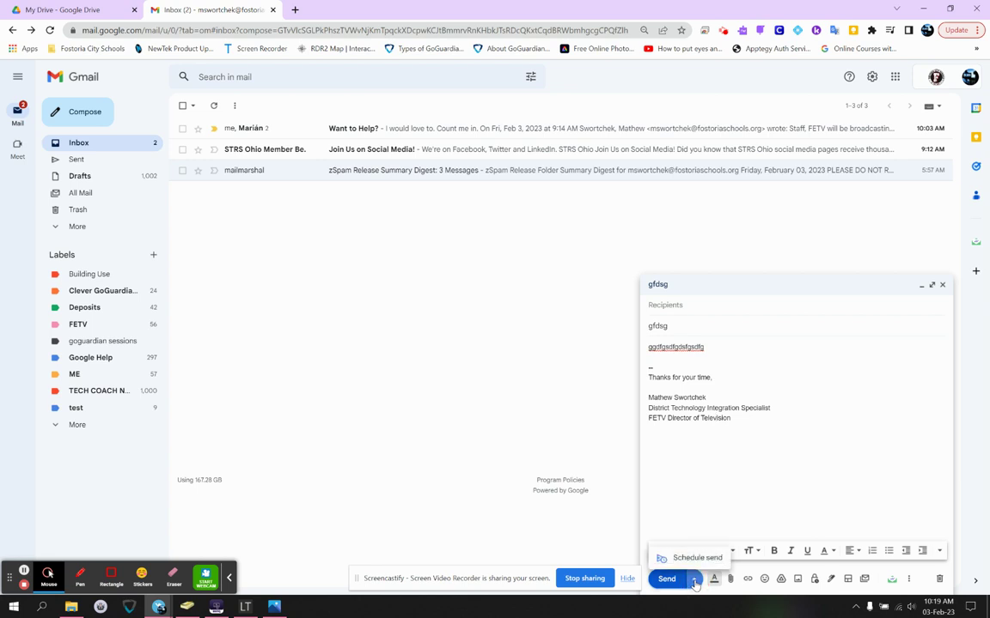
left_click(696, 558)
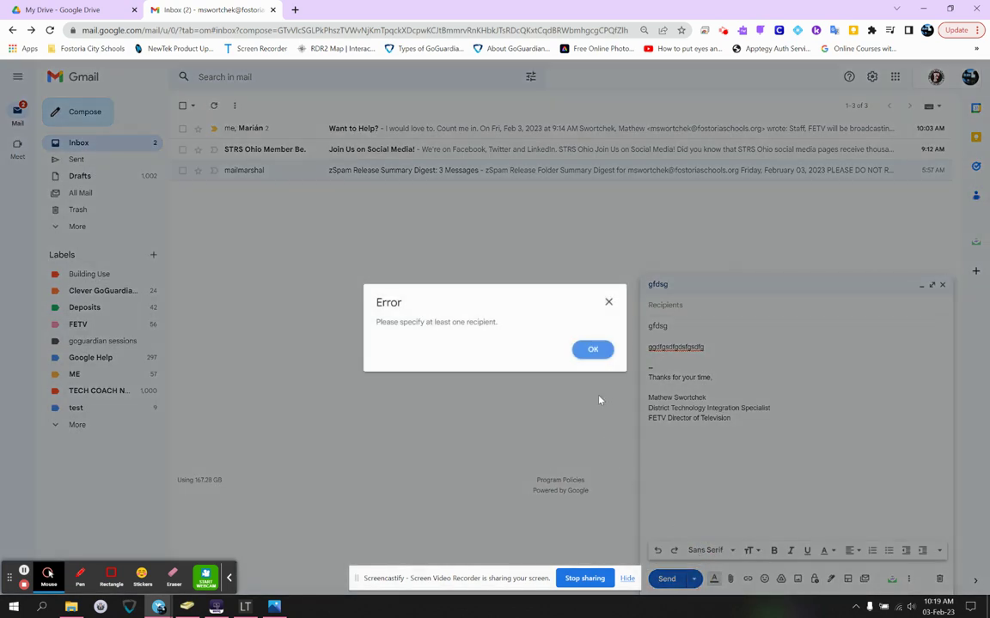
left_click(703, 303)
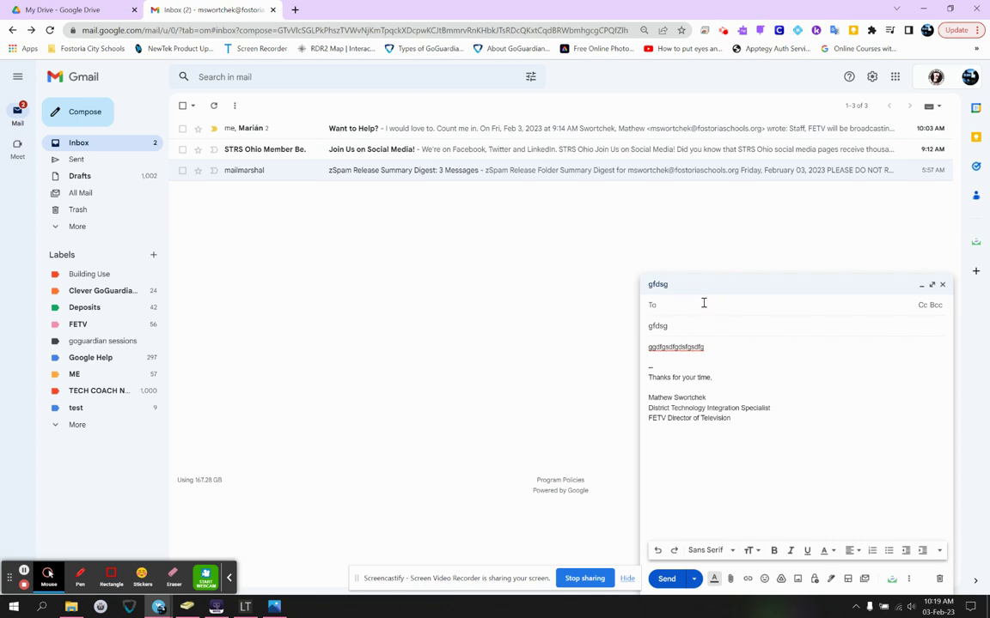
type("mswo")
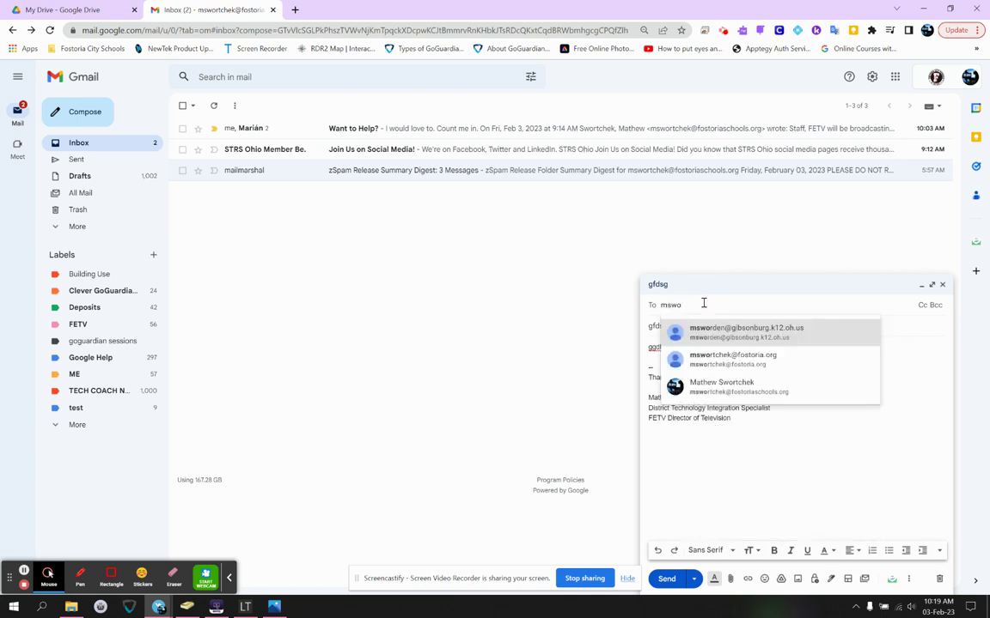
left_click(721, 386)
- Preview Schedule send's Pick date & time picker and close it without scheduling
left_click(694, 578)
left_click(697, 558)
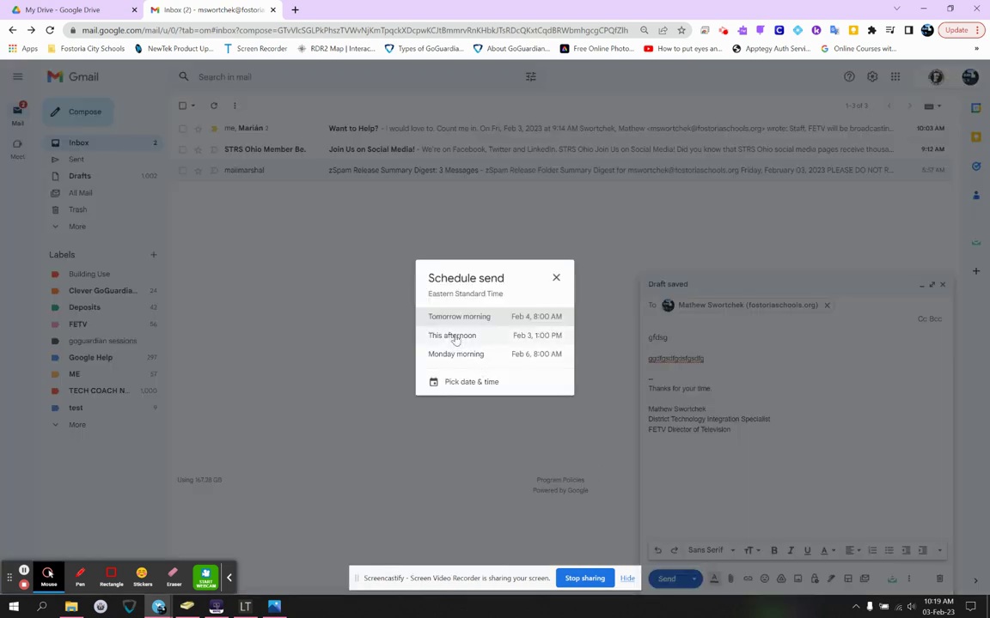
left_click(477, 381)
left_click_drag(519, 242, 579, 260)
left_click(533, 412)
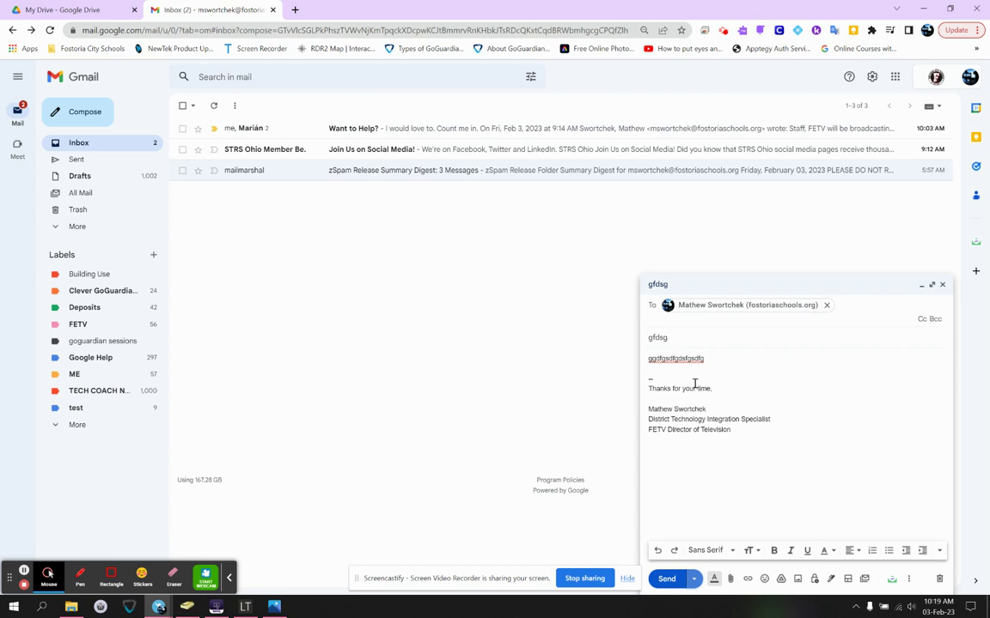
left_click(714, 582)
left_click(714, 581)
left_click(714, 582)
left_click(714, 581)
left_click(714, 582)
left_click(714, 582)
left_click(731, 582)
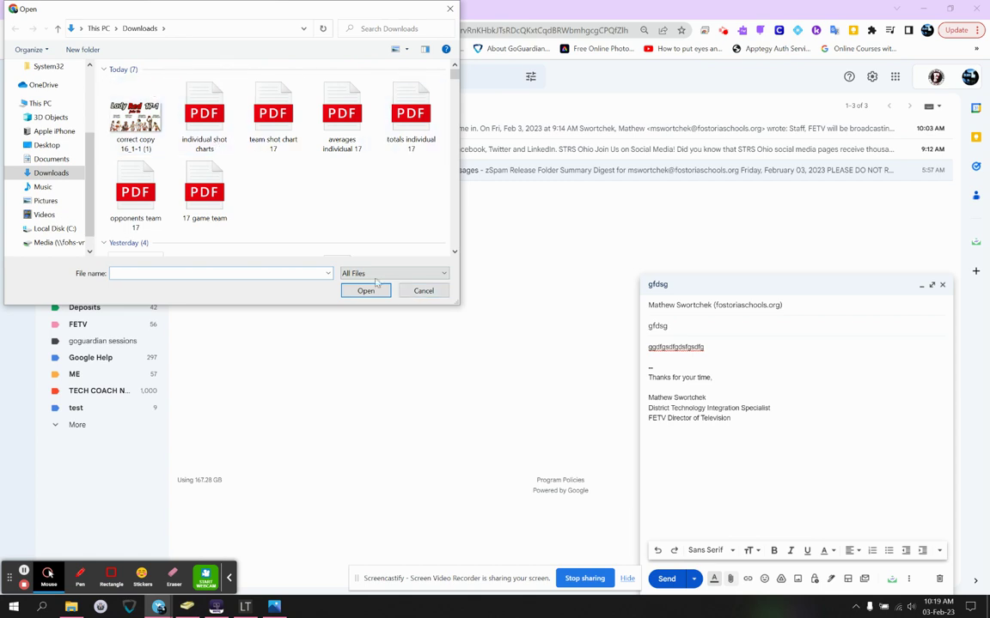
left_click(421, 290)
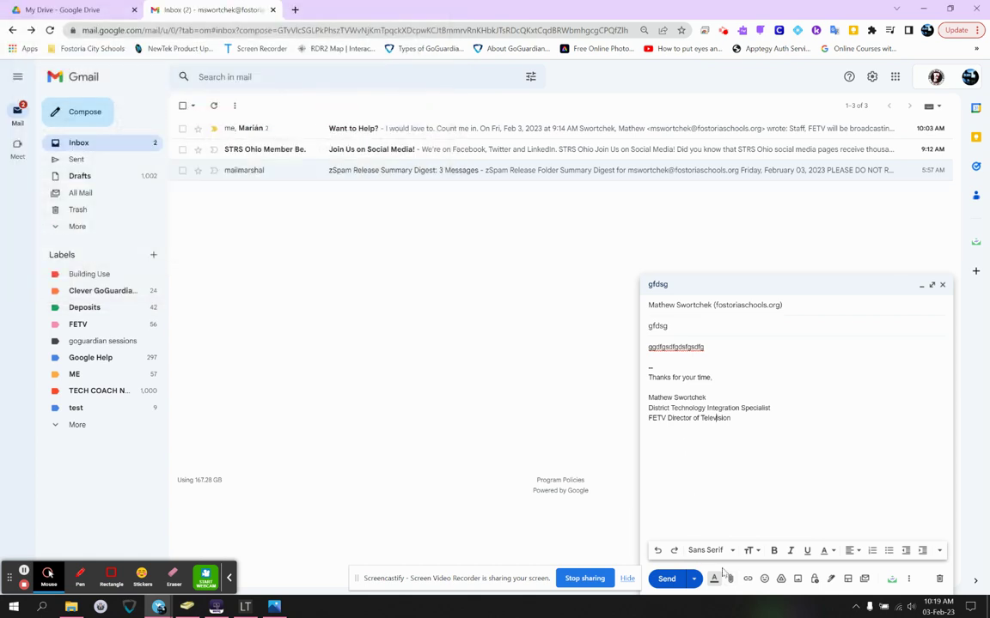
left_click(764, 581)
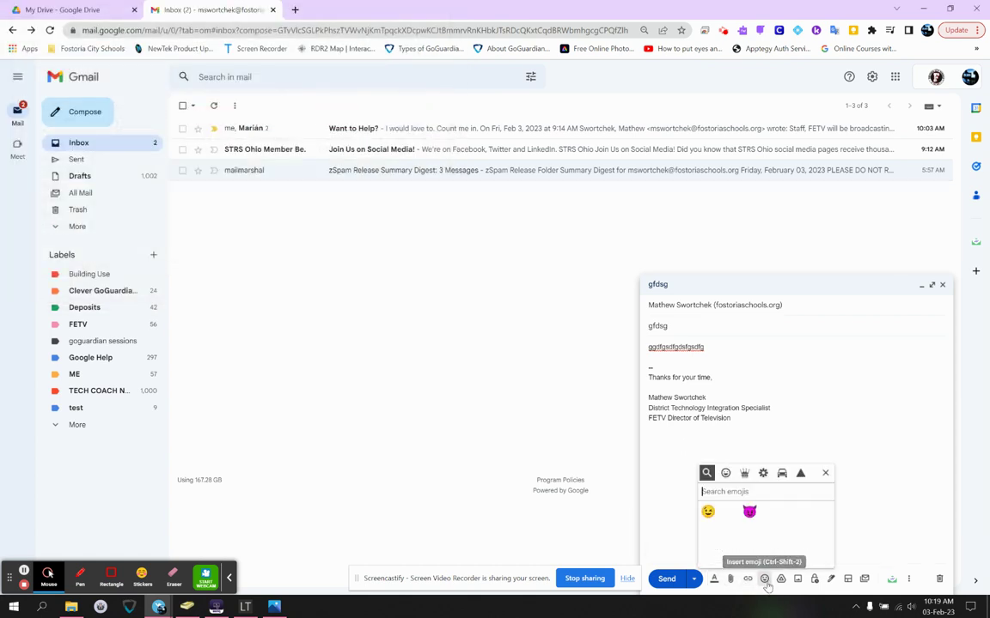
left_click(825, 473)
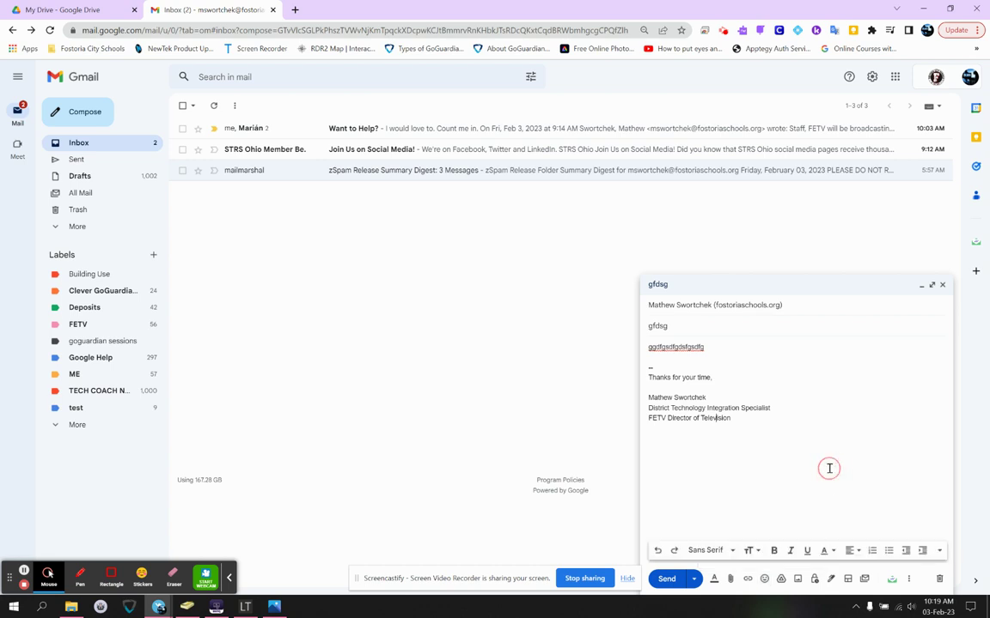
left_click(782, 579)
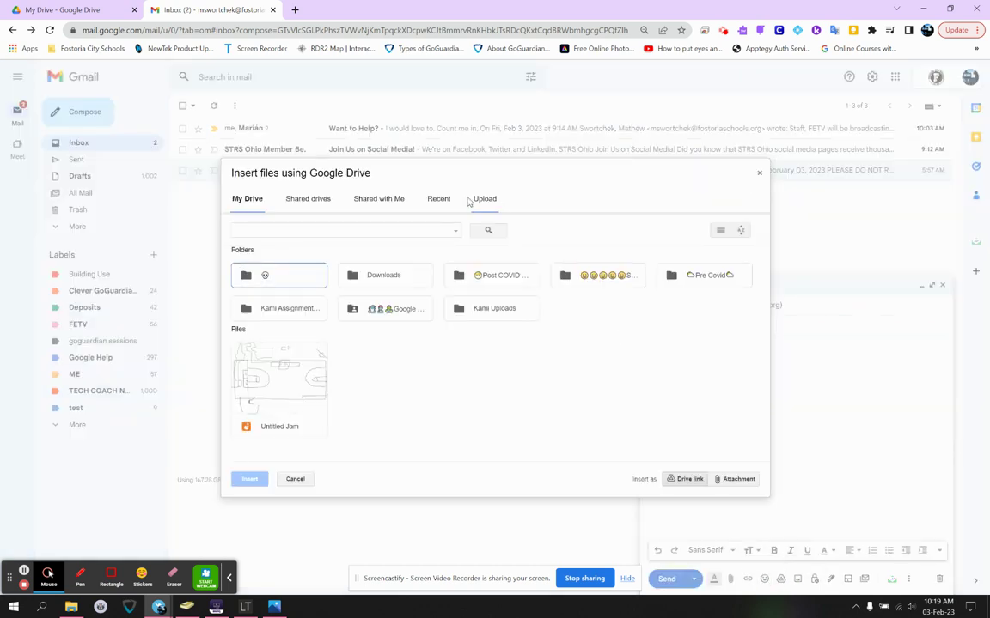
left_click(758, 175)
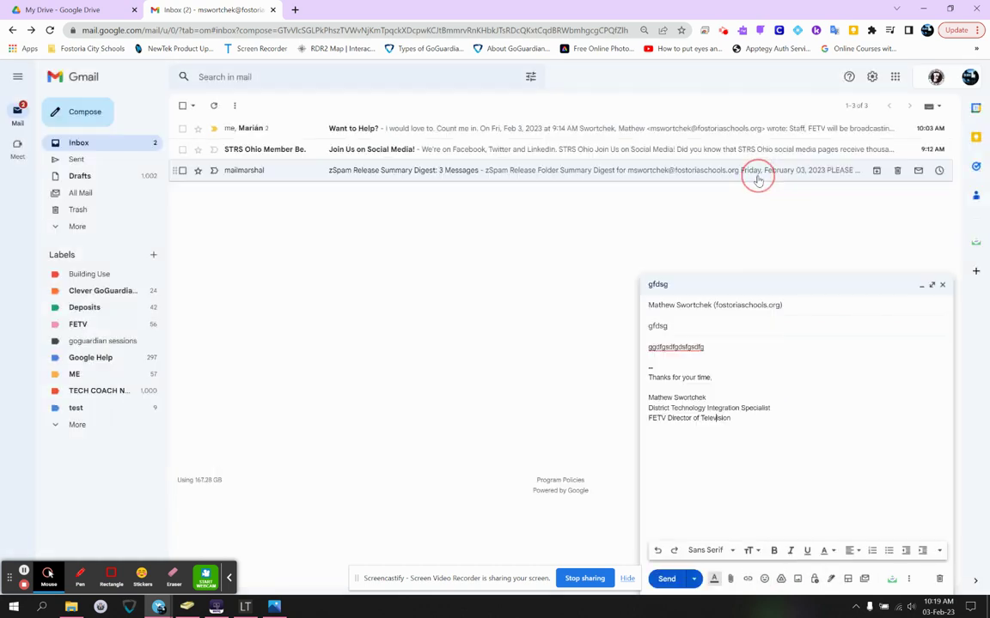
left_click(797, 579)
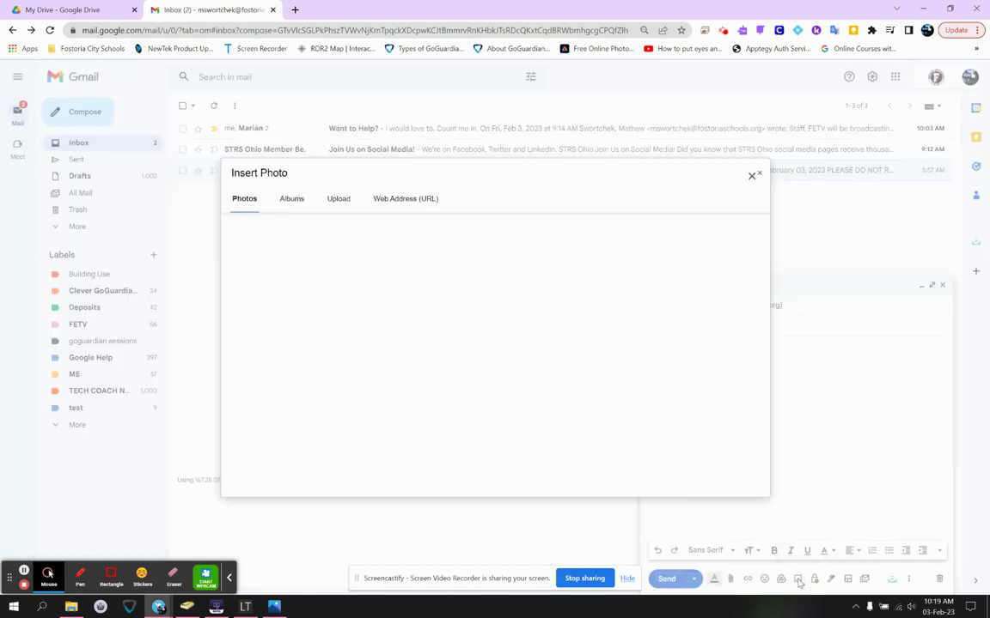
left_click(759, 172)
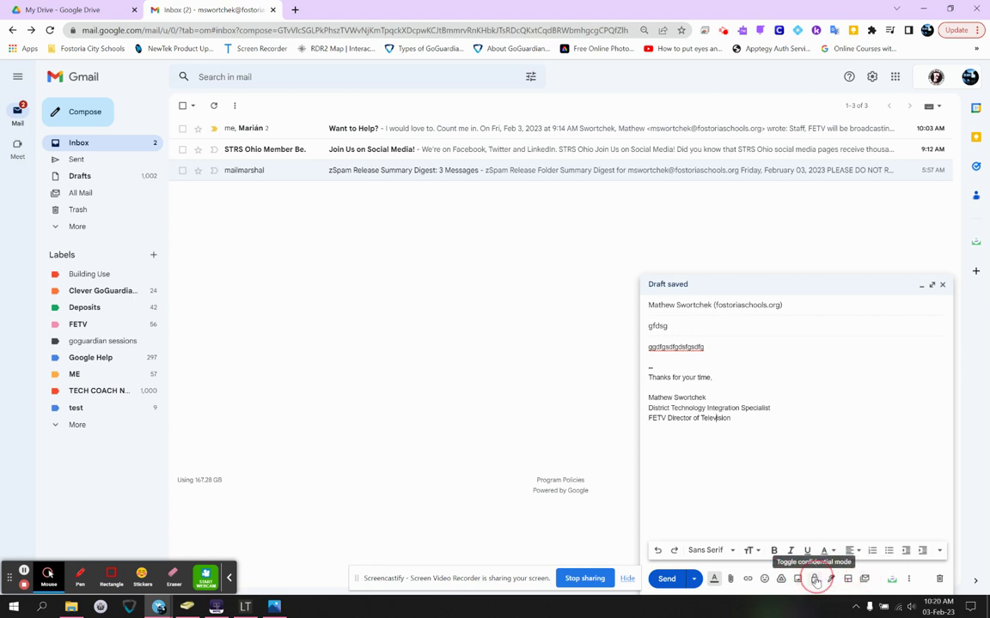
- Open Confidential mode, review its forwarding and retention notes, and keep the one-week expiration
left_click(814, 580)
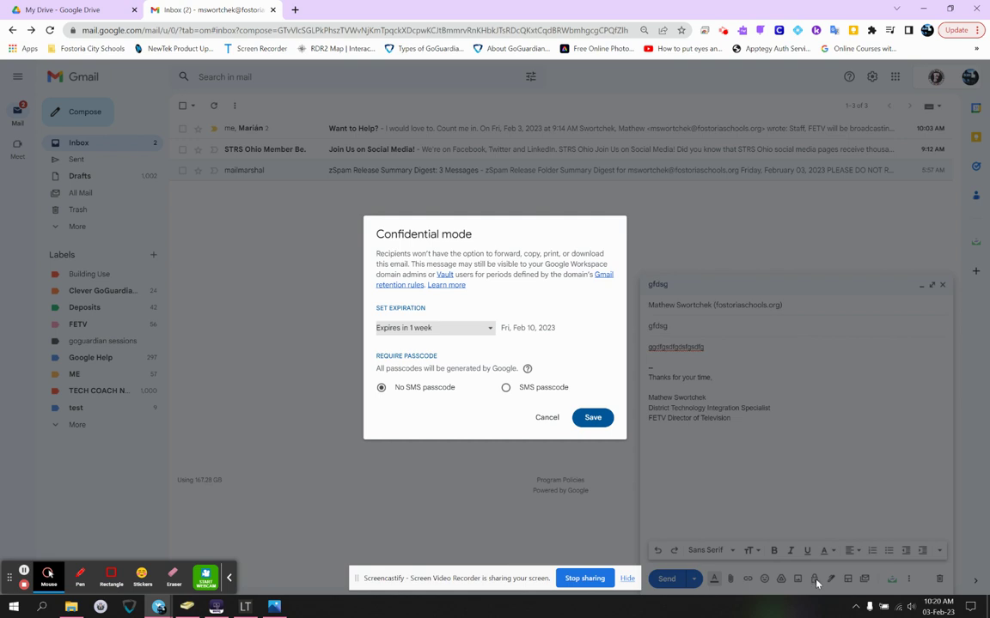
left_click_drag(464, 255, 413, 265)
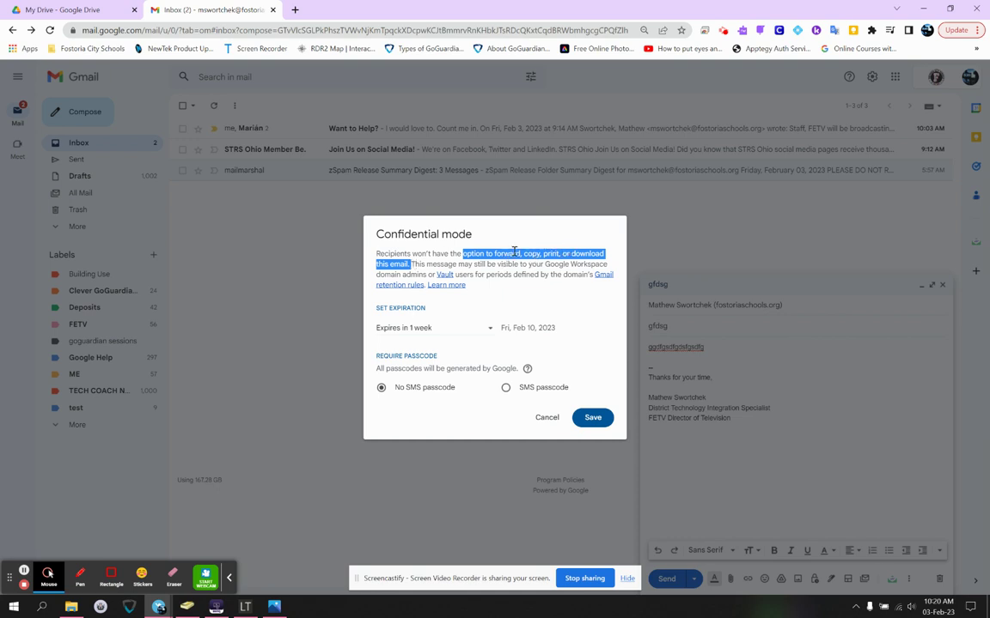
left_click_drag(436, 265, 471, 274)
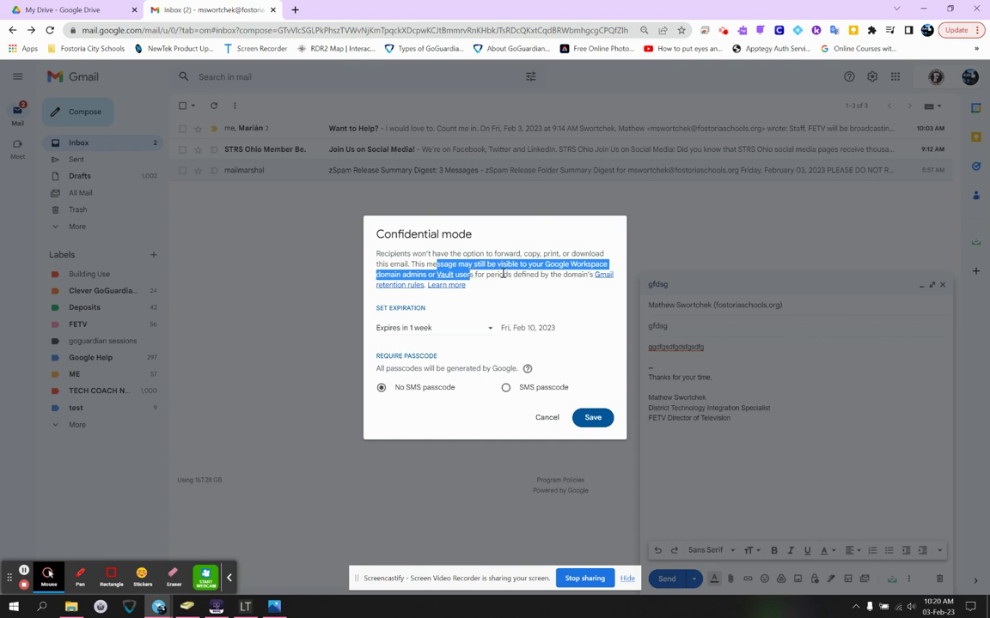
left_click(504, 274)
left_click(471, 329)
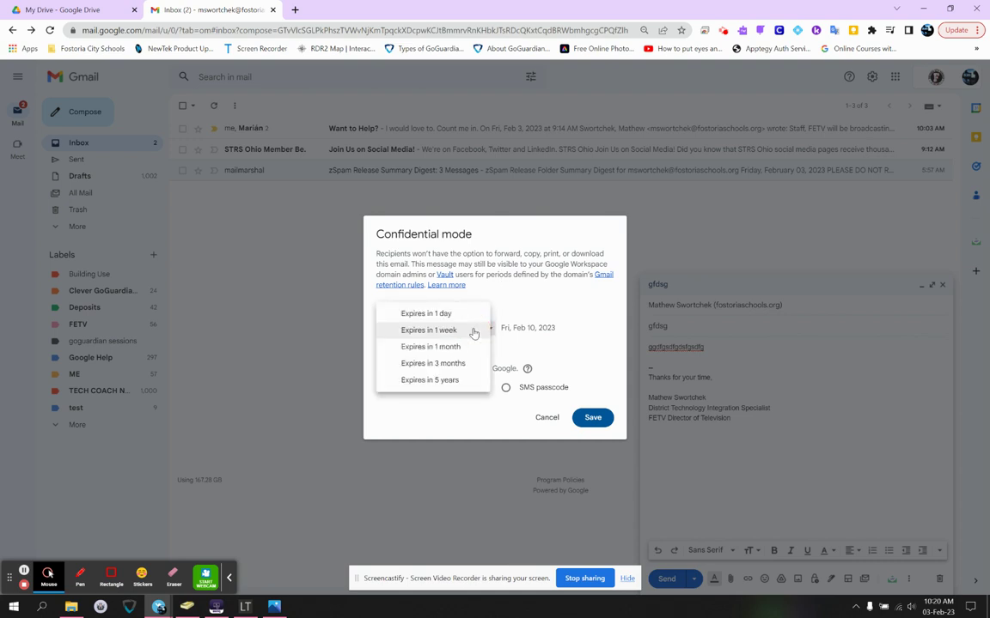
left_click(421, 300)
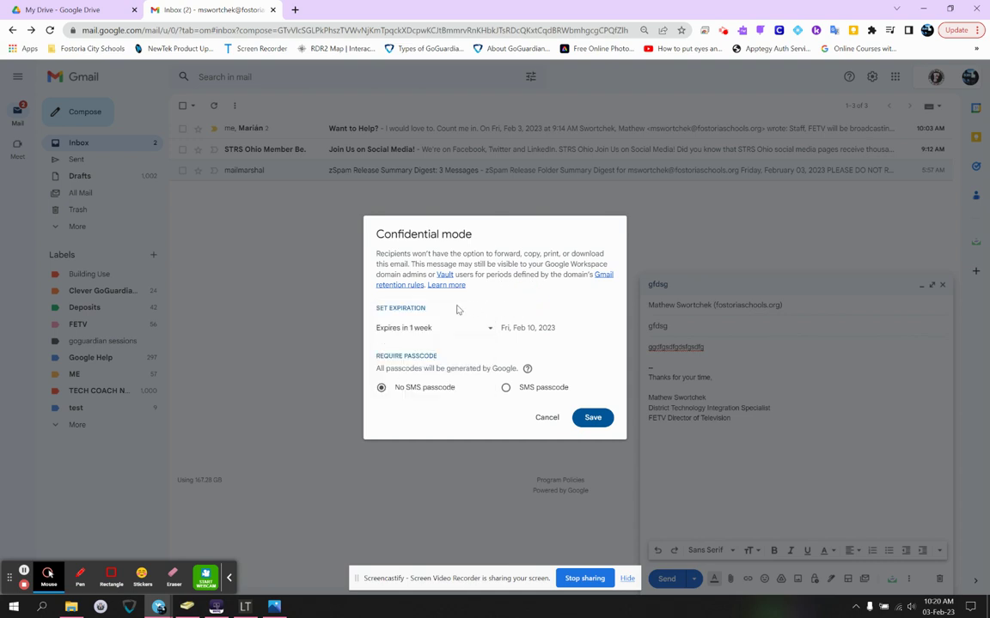
- Review the passcode options, toggle SMS passcode on and back off, then cancel the dialog
left_click_drag(381, 369, 503, 368)
left_click(526, 369)
left_click(528, 369)
triple_click(528, 370)
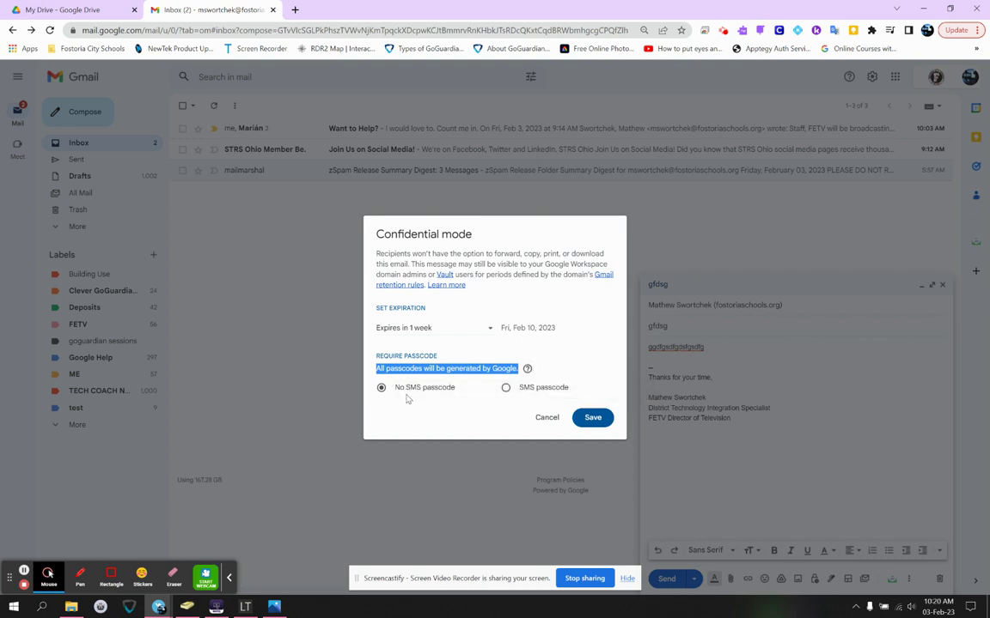
left_click(516, 391)
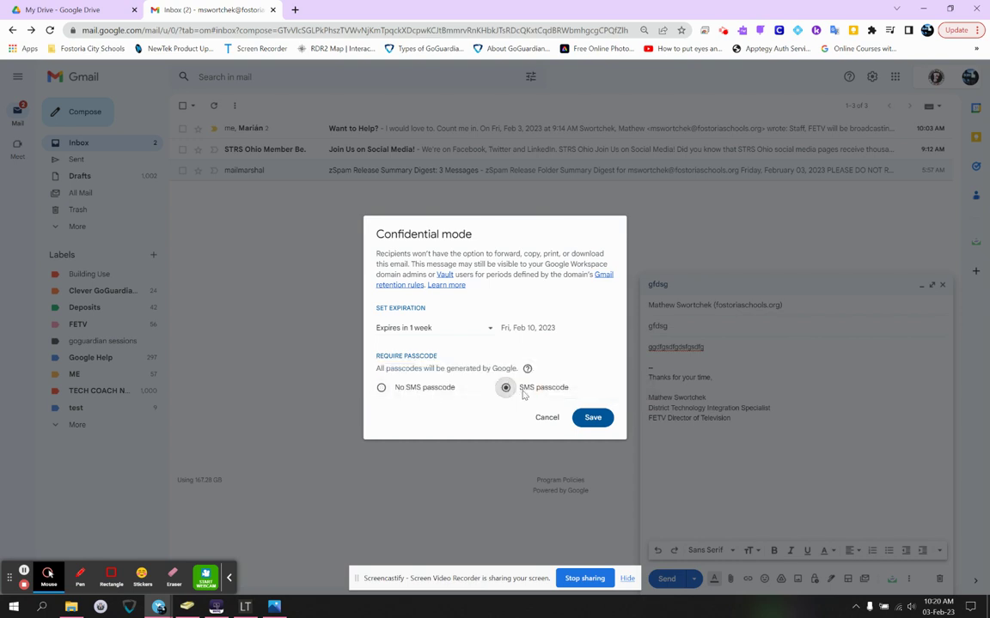
left_click(449, 390)
left_click(543, 415)
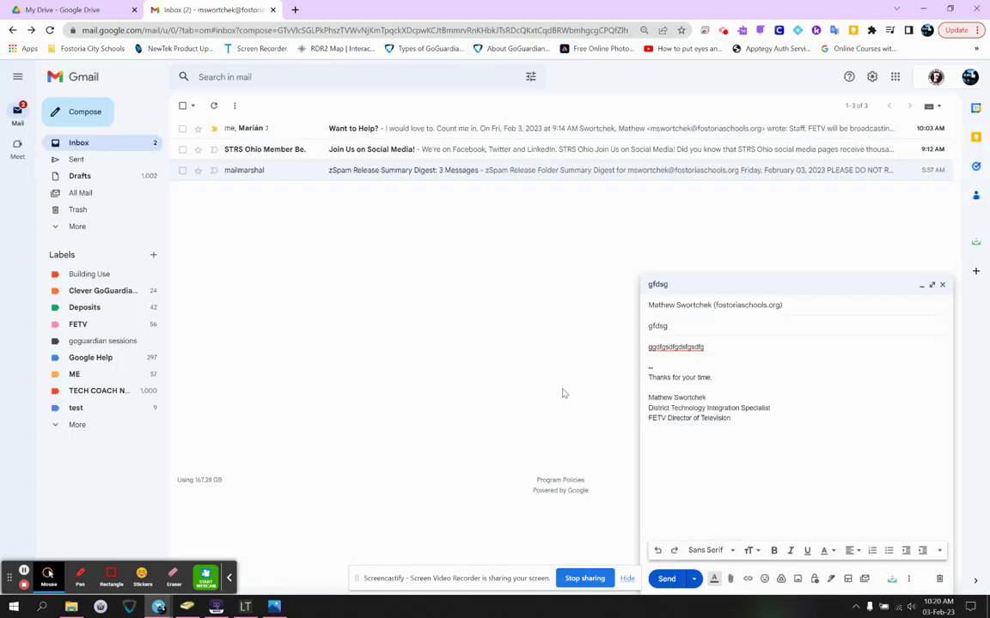
left_click(831, 582)
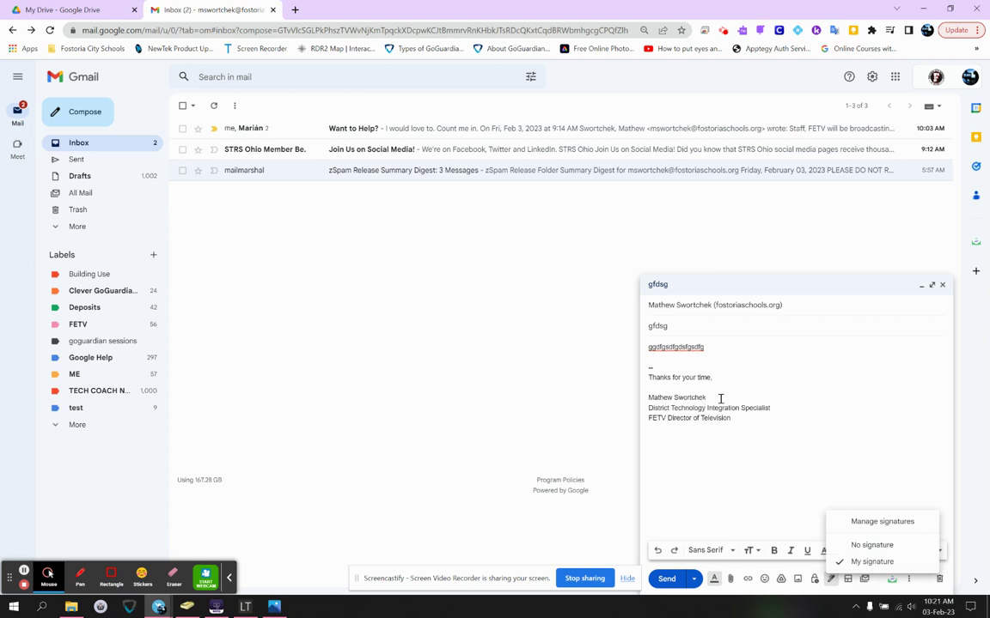
left_click(794, 505)
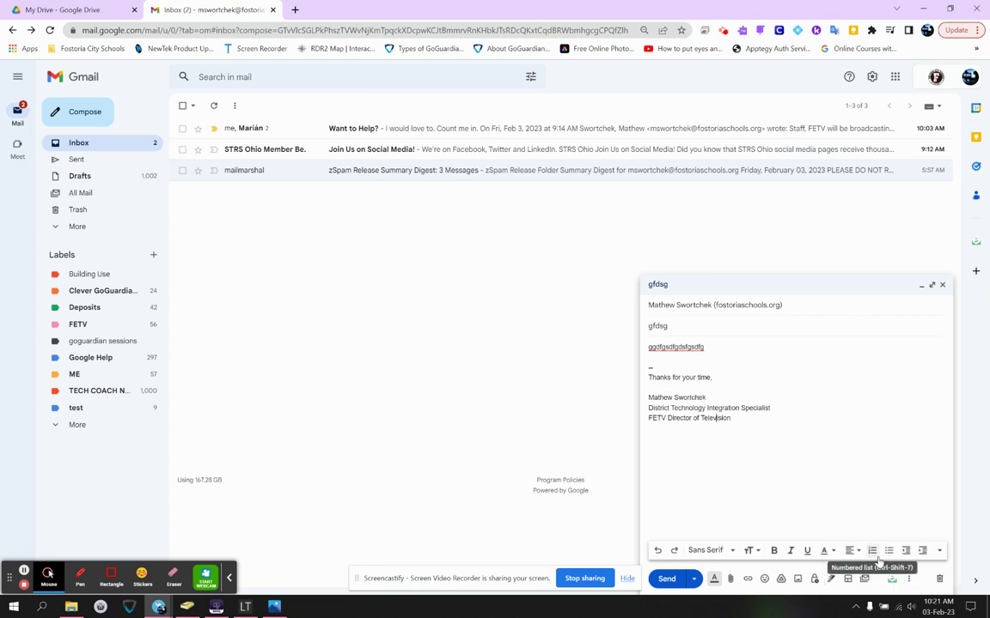
left_click(830, 579)
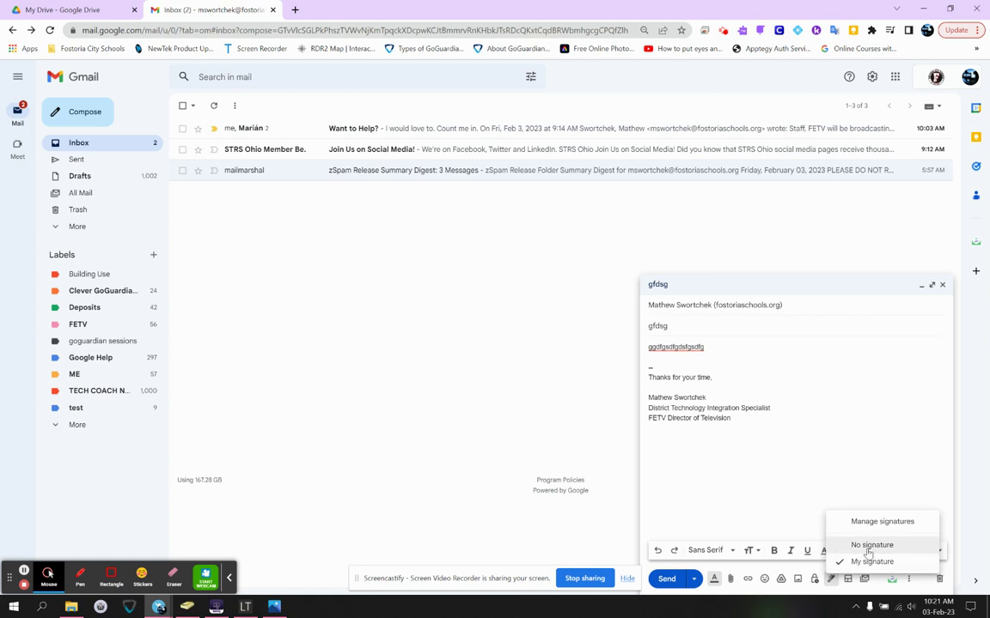
left_click(873, 545)
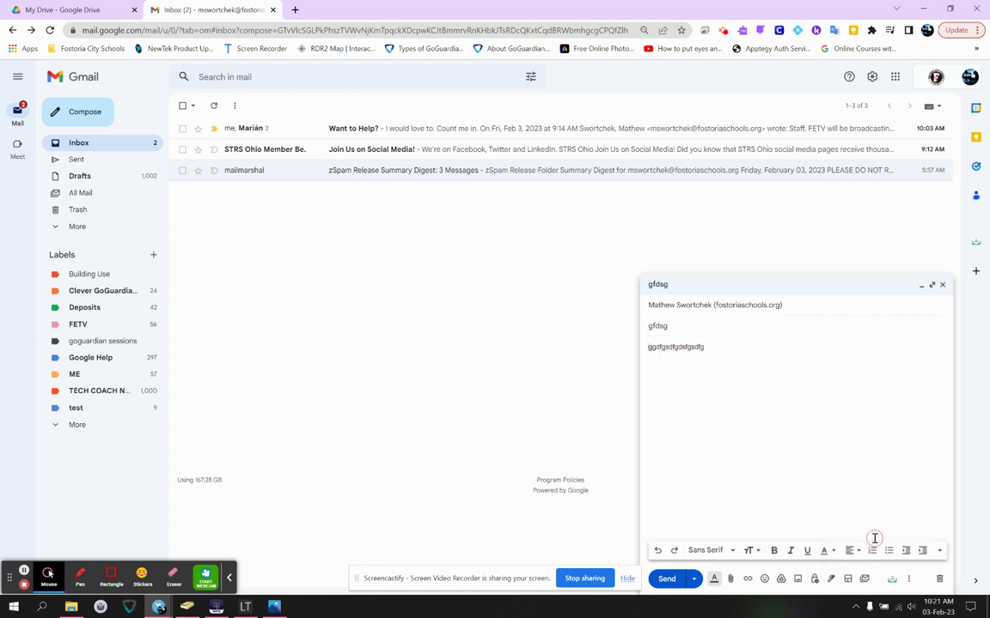
left_click(815, 579)
left_click(740, 521)
left_click(830, 579)
left_click(867, 561)
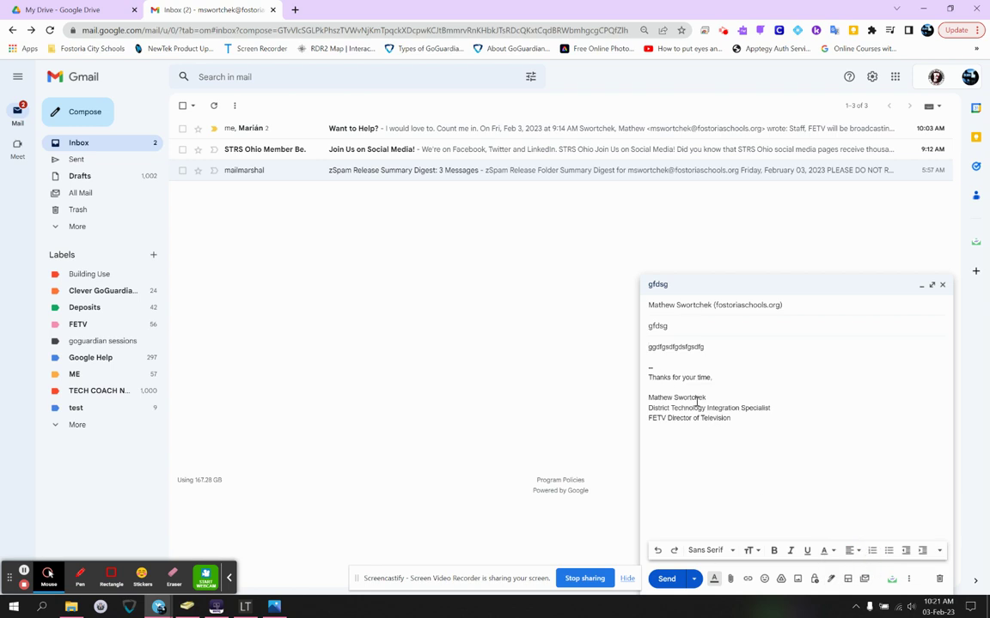
left_click(830, 579)
left_click(873, 521)
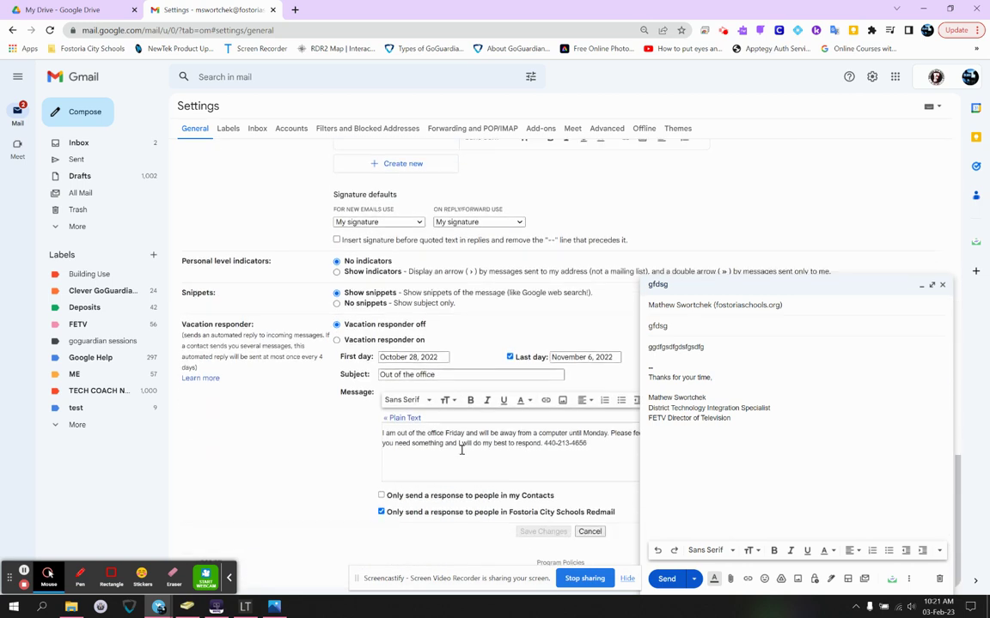
- Scroll up to the Signature section and highlight its label
scroll(491, 216, "up", 3)
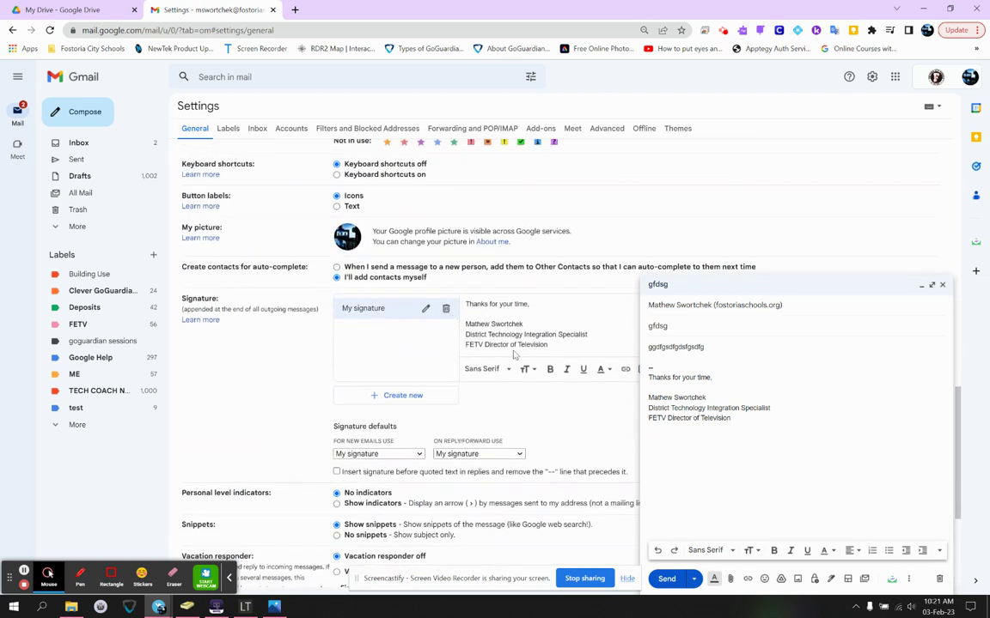
left_click_drag(225, 299, 181, 299)
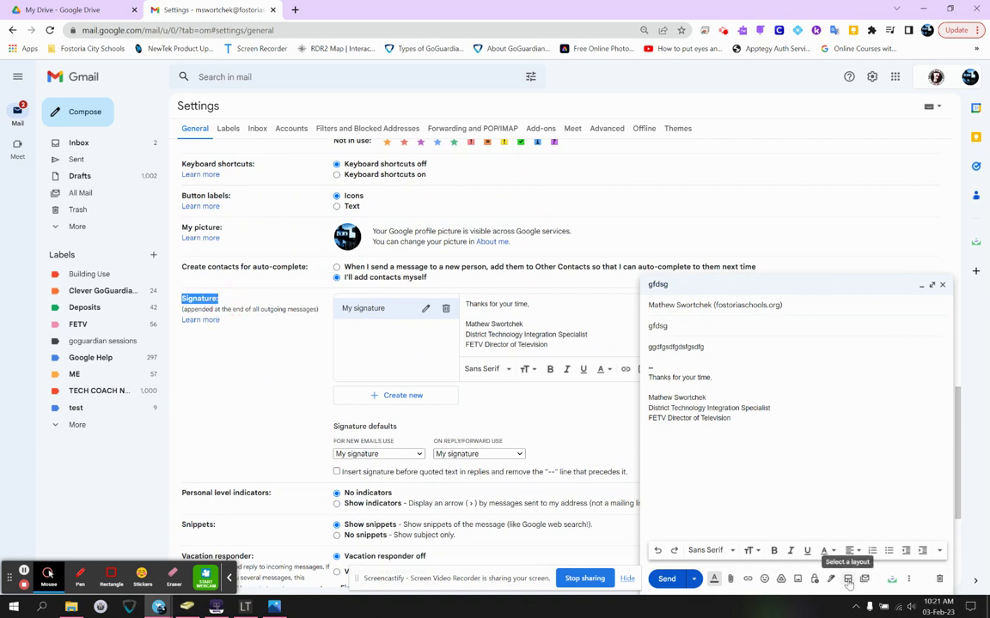
- Insert the Announcement layout into the draft, confirming replacement of the existing content
left_click(848, 580)
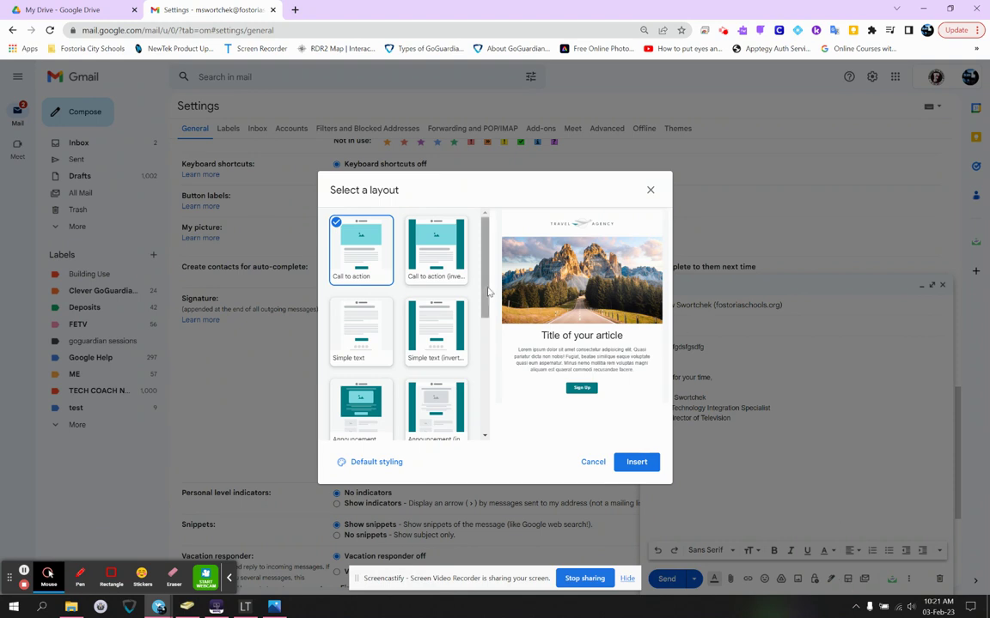
scroll(398, 349, "down", 2)
scroll(397, 350, "down", 1)
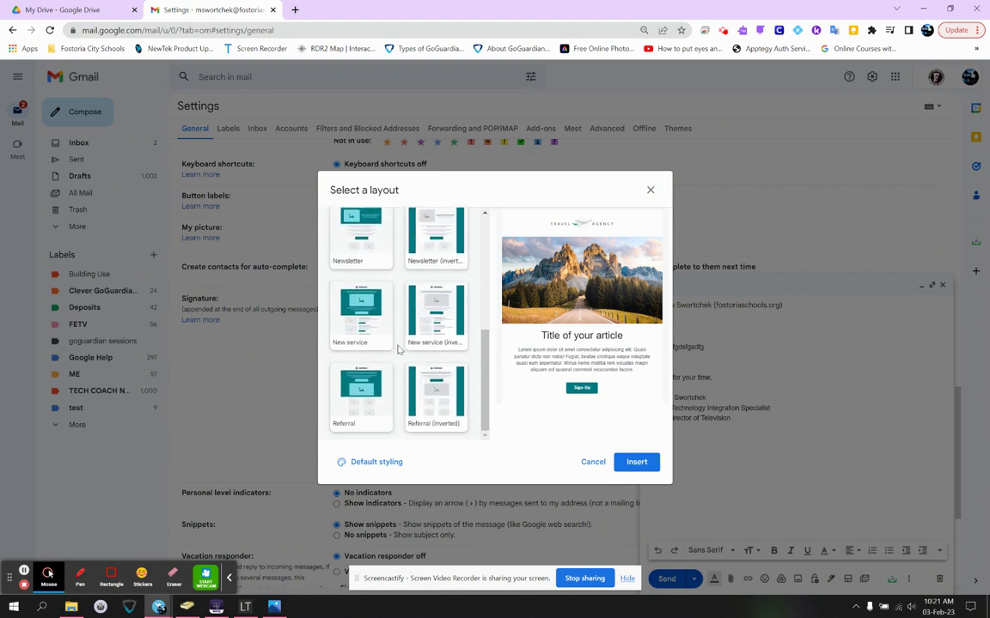
scroll(373, 402, "up", 1)
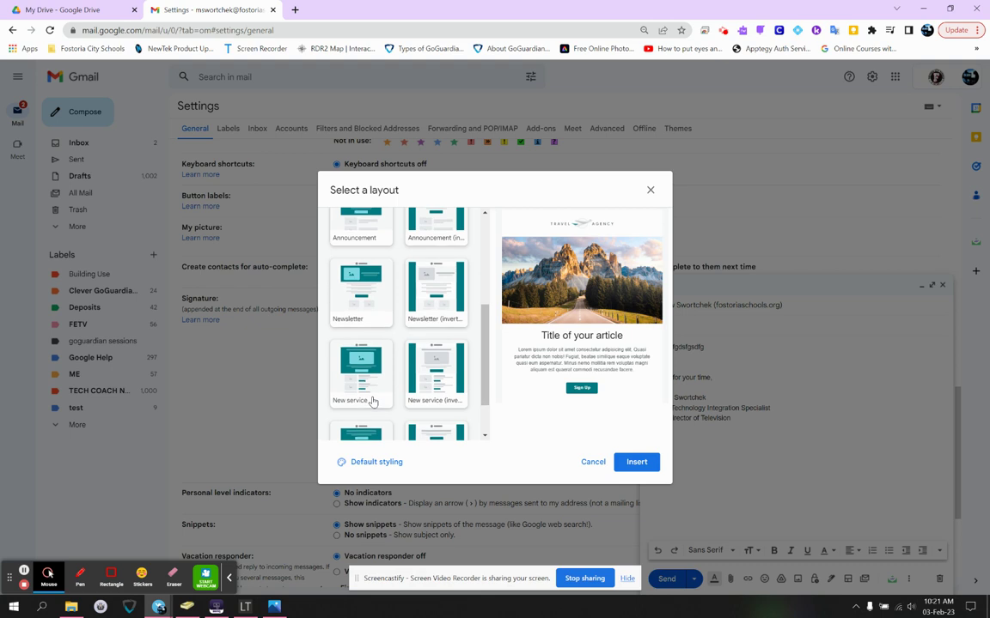
scroll(372, 402, "up", 3)
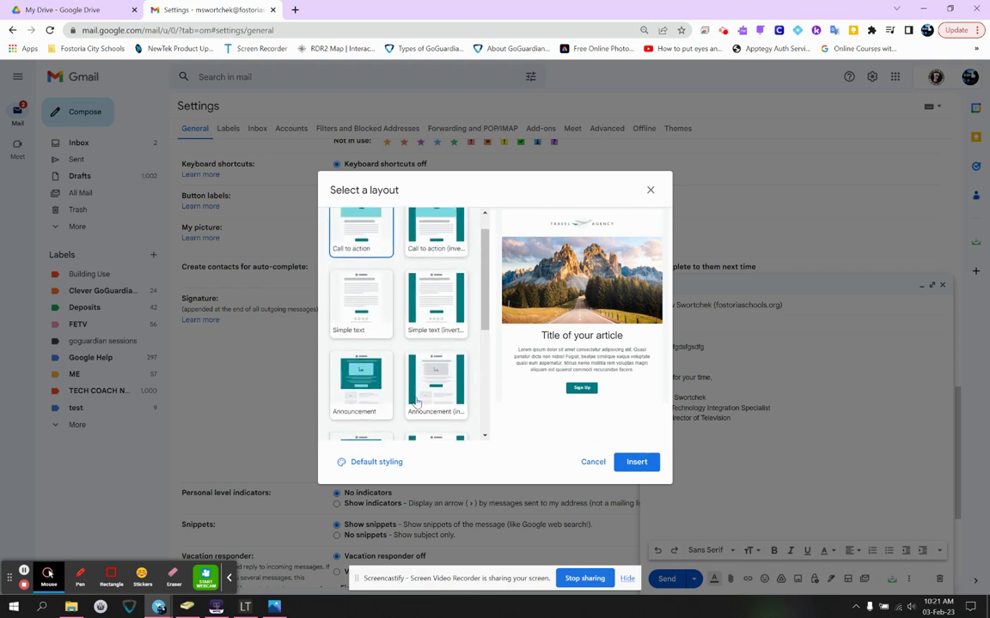
left_click(365, 391)
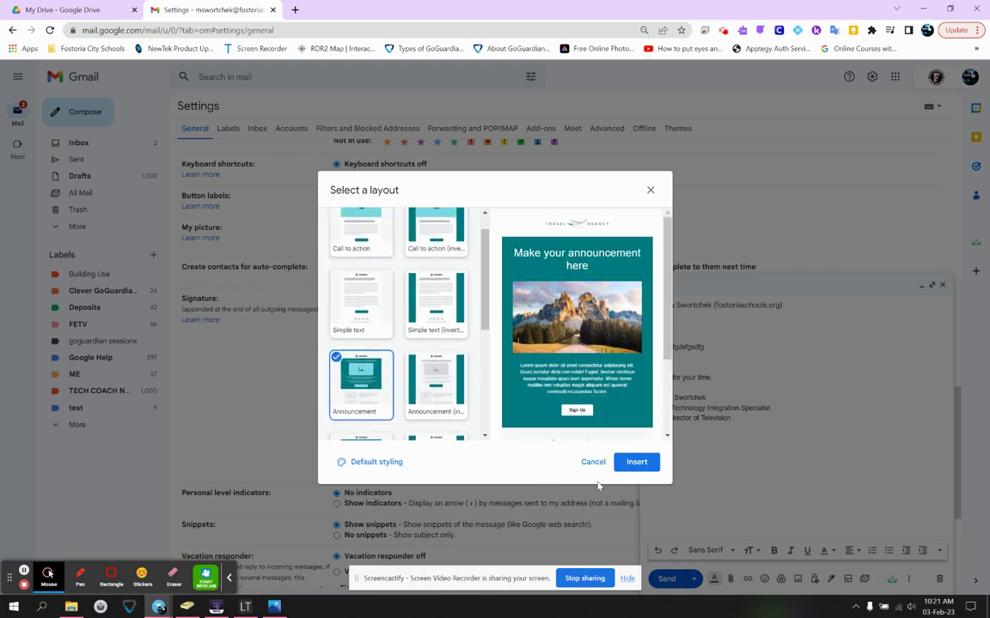
left_click(630, 465)
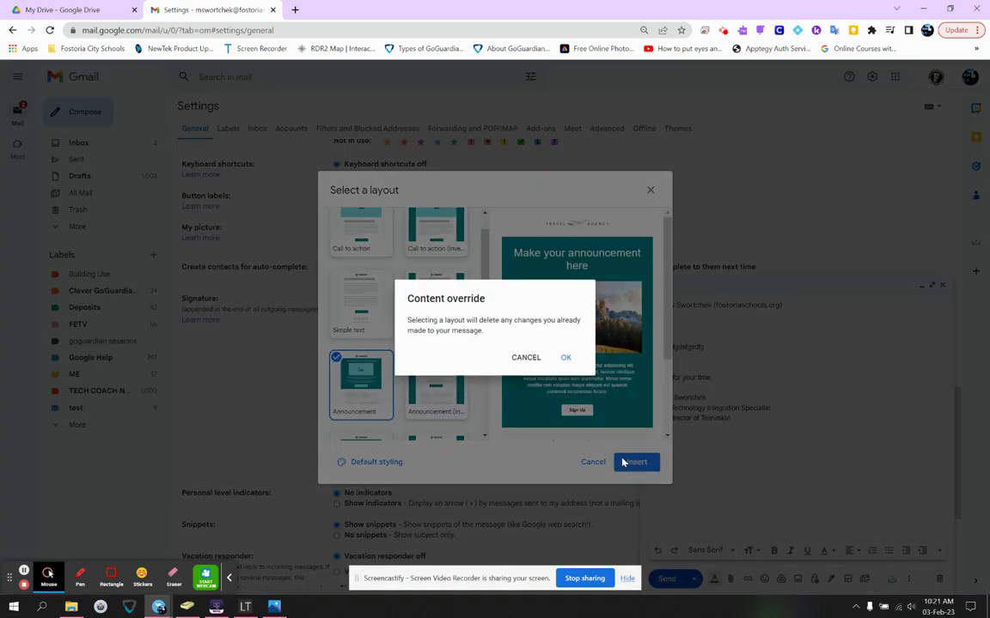
left_click(566, 358)
- Inspect the layout's Travel Agency logo, announcement heading and body text
scroll(831, 419, "down", 4)
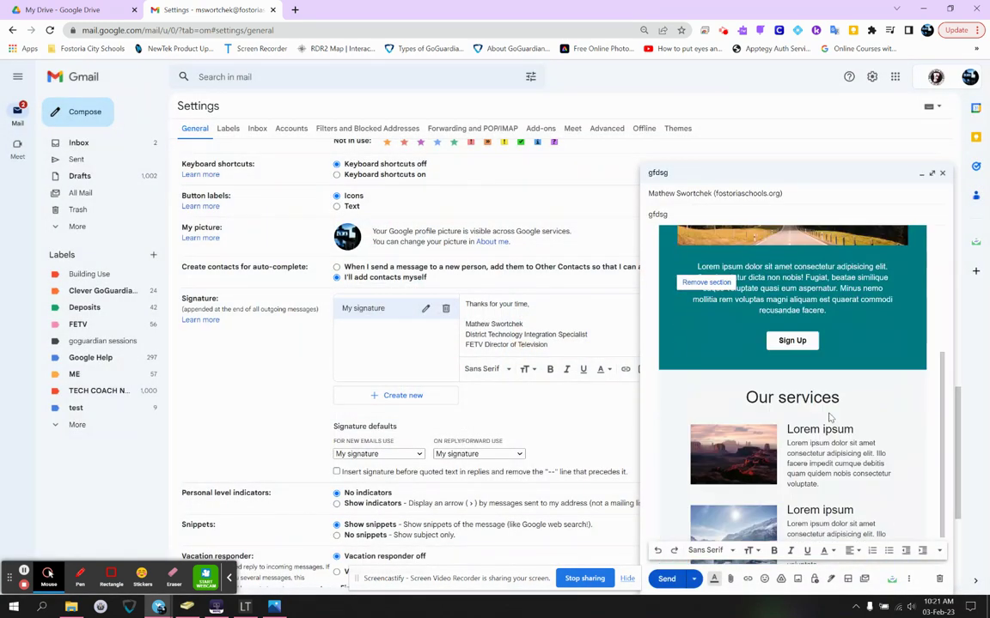
scroll(833, 387, "up", 4)
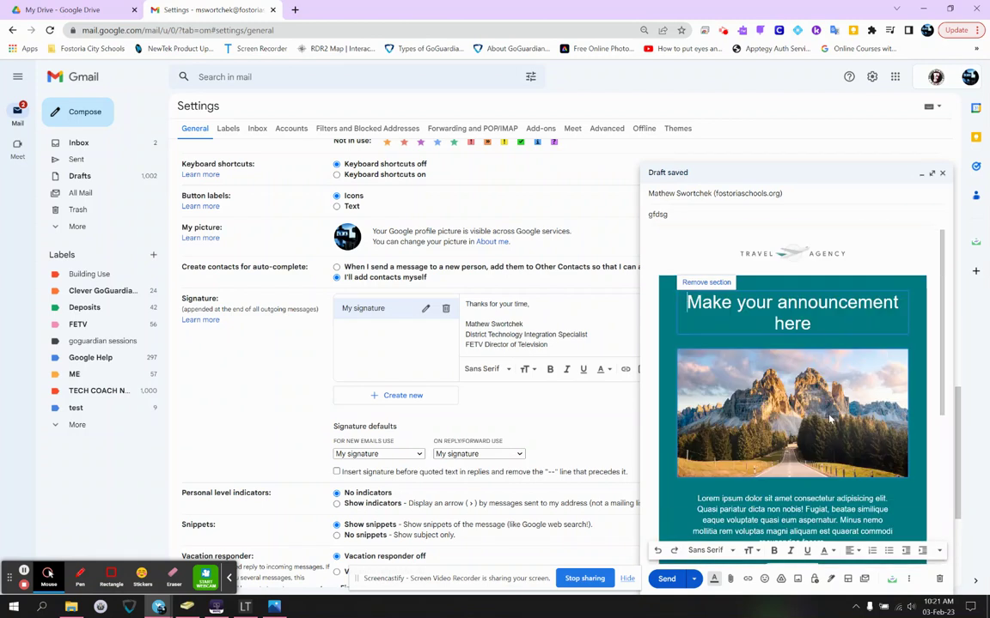
left_click(832, 252)
left_click(833, 254)
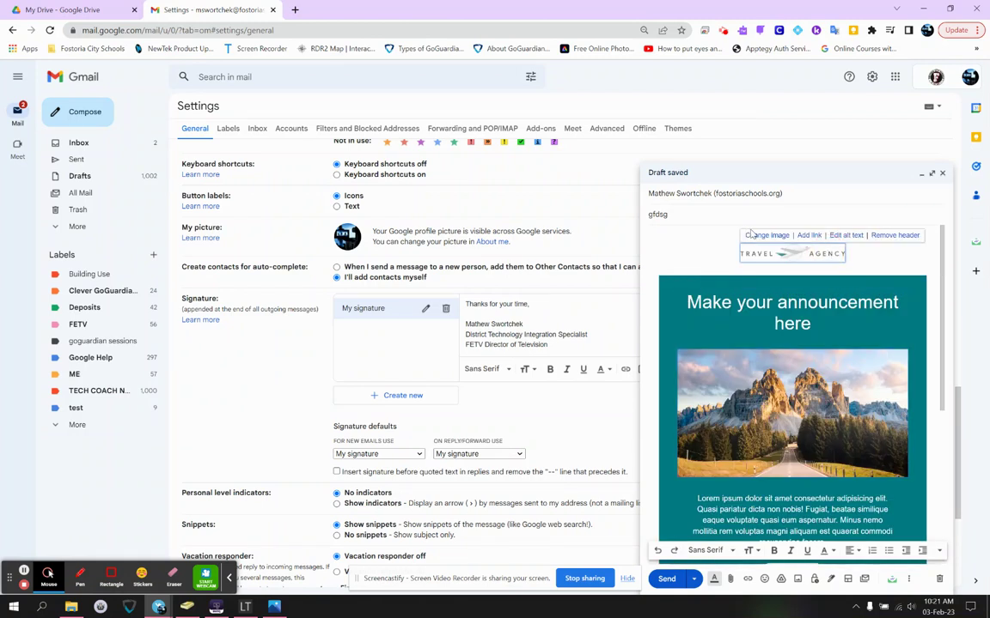
left_click(832, 341)
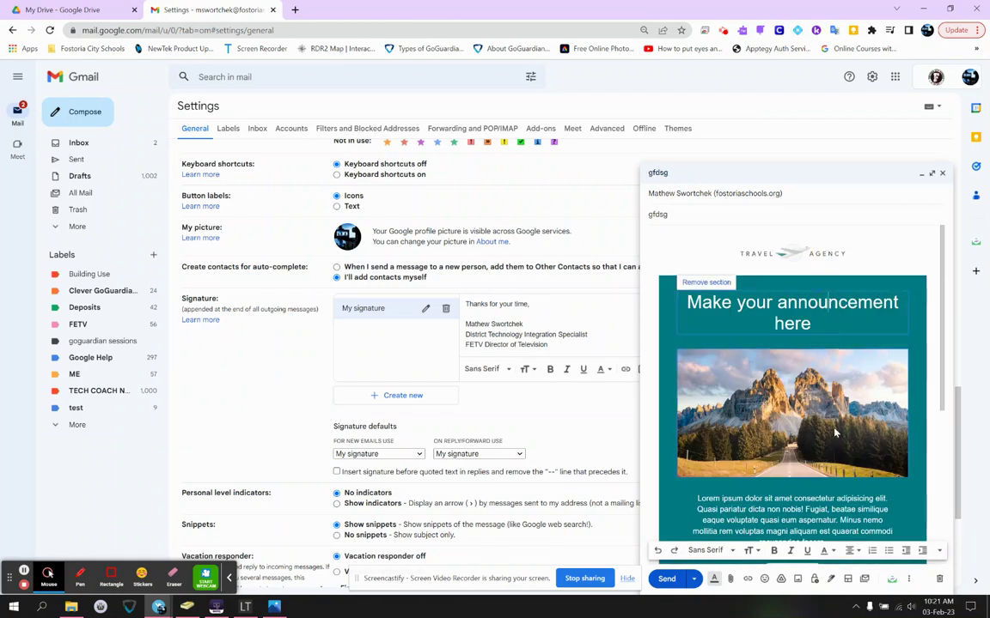
scroll(832, 404, "down", 4)
scroll(833, 439, "up", 4)
scroll(831, 438, "down", 5)
left_click_drag(841, 475, 810, 475)
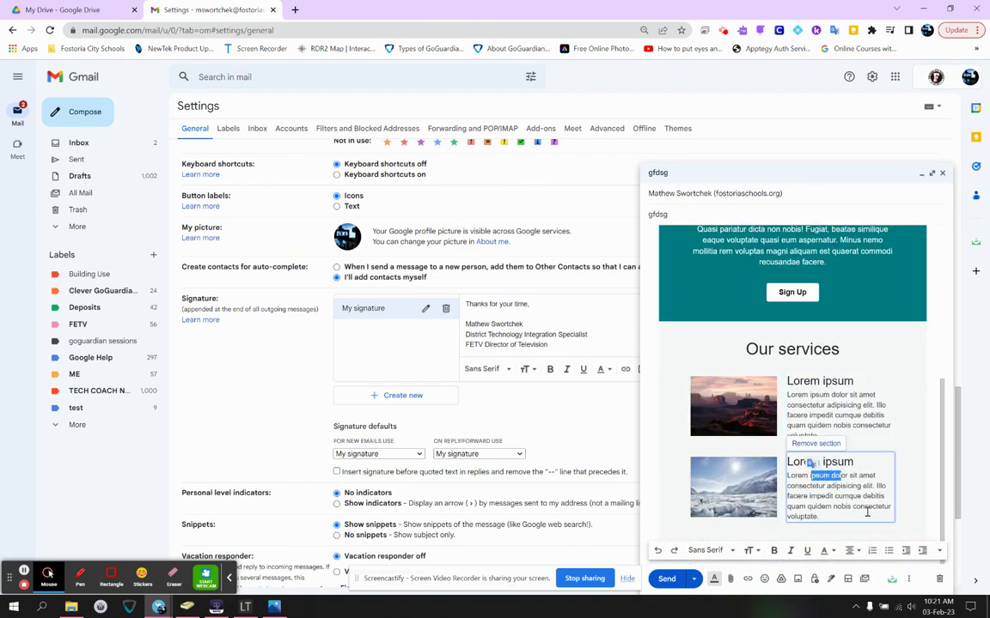
- Reopen the layout chooser and close it without inserting another layout
left_click(848, 580)
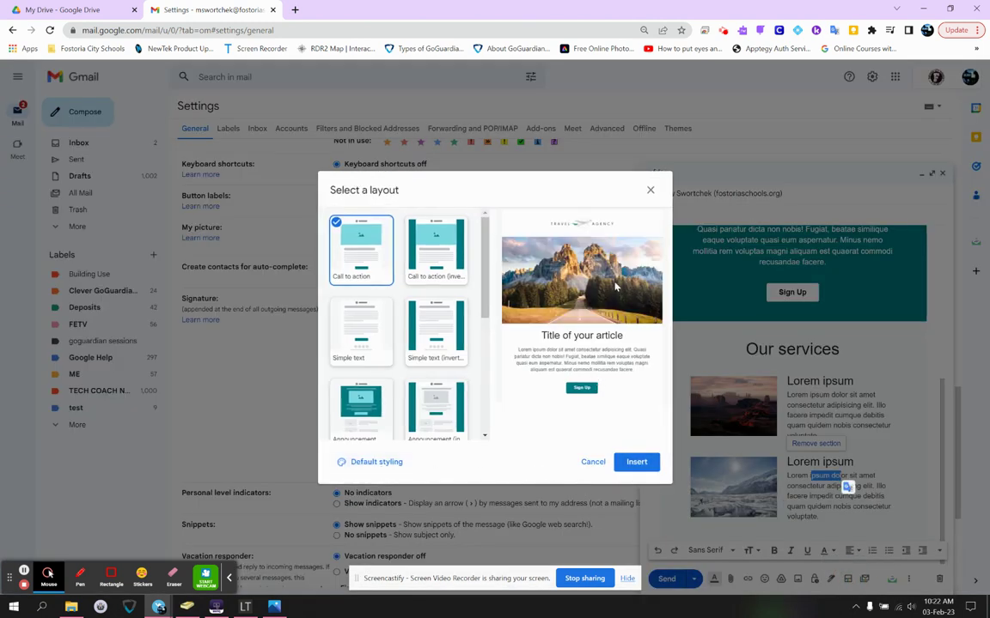
scroll(410, 283, "down", 5)
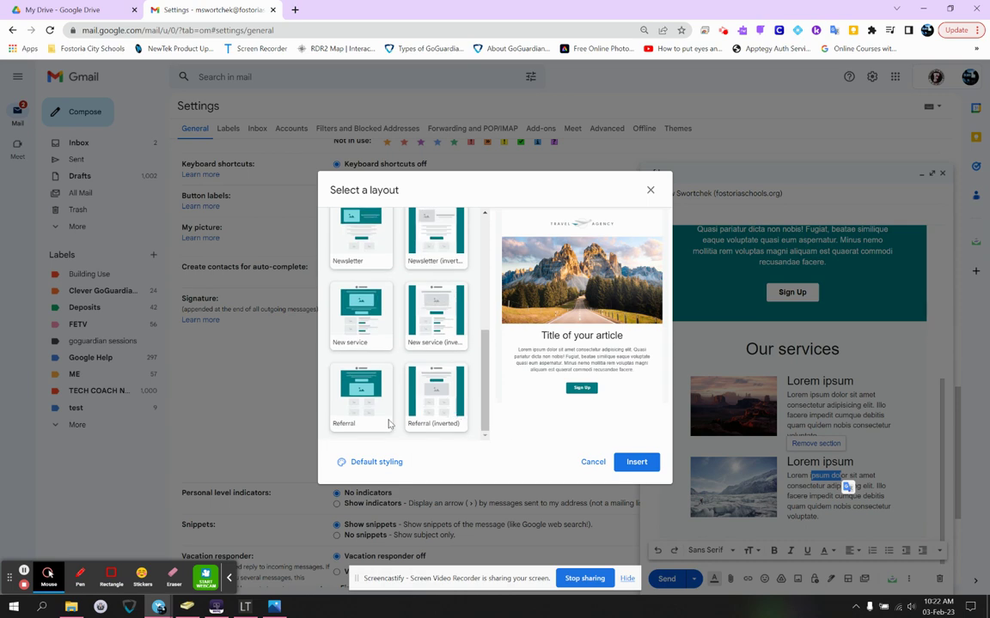
left_click(593, 462)
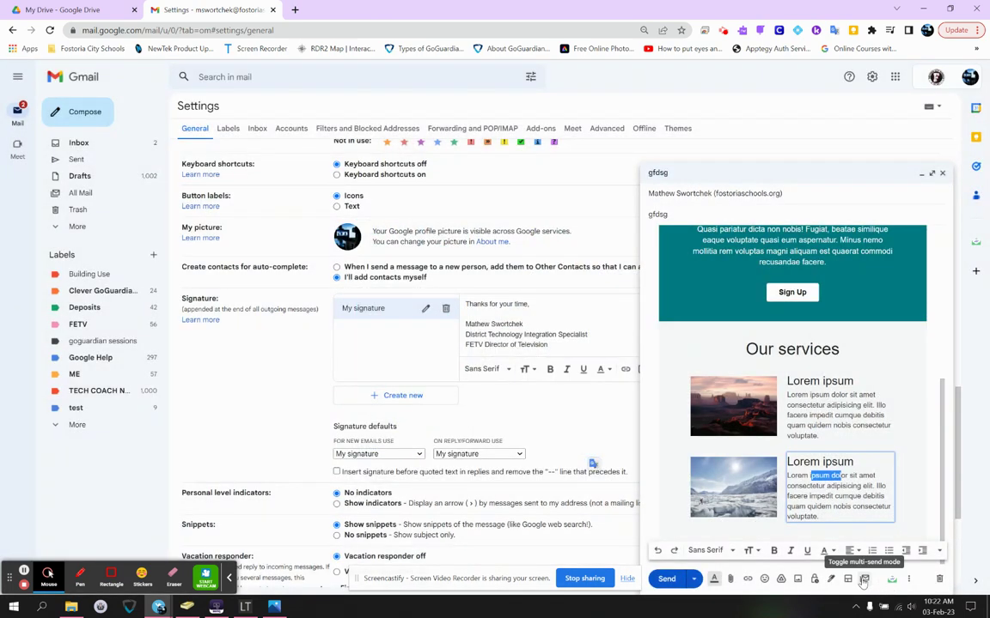
- Turn on multi-send, discard that draft, and toggle multi-send repeatedly in a new message
left_click(864, 581)
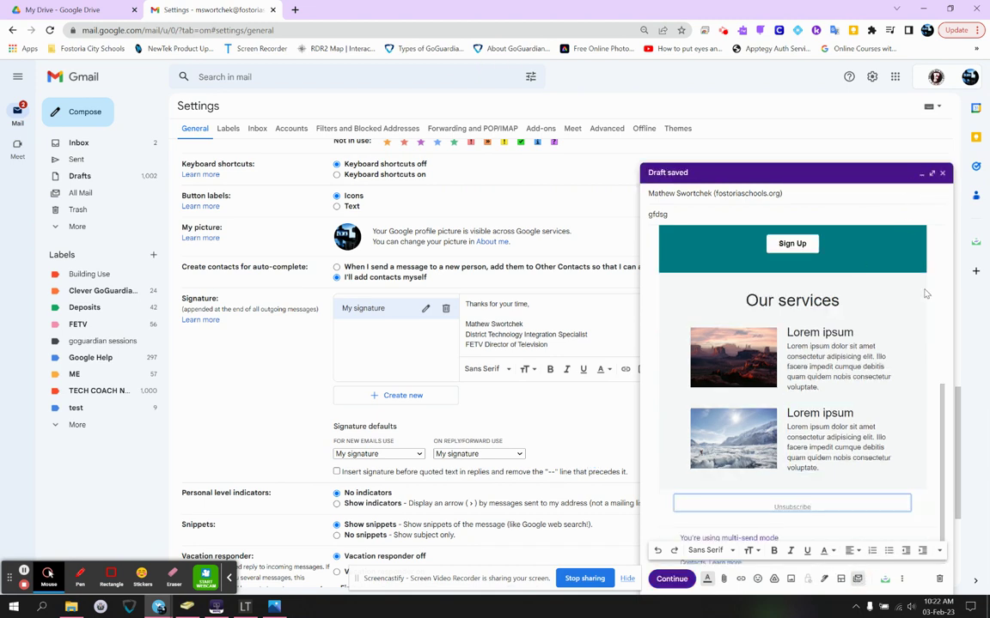
left_click(941, 173)
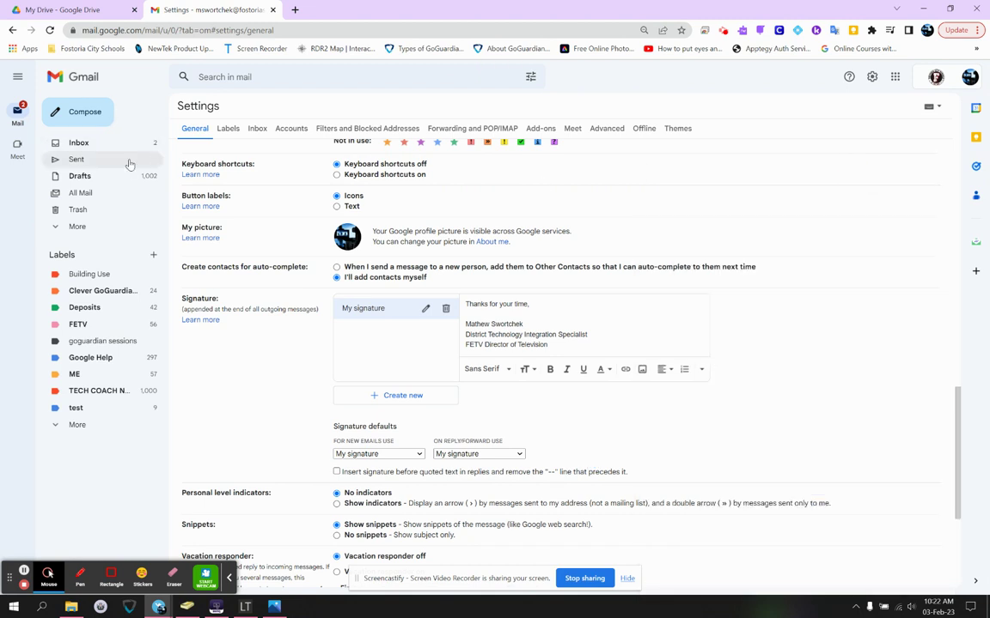
left_click(859, 580)
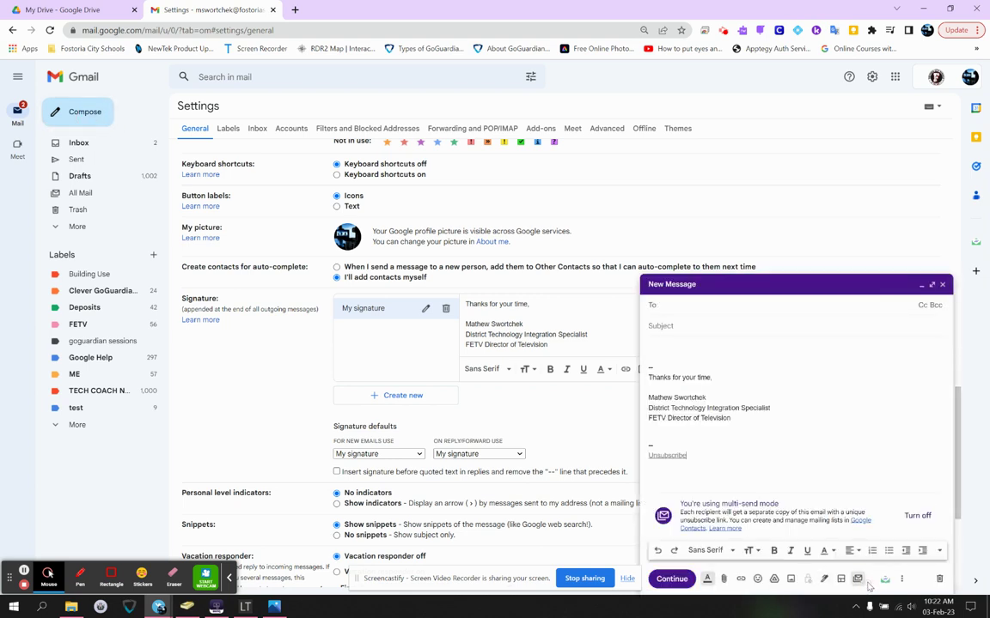
left_click(858, 580)
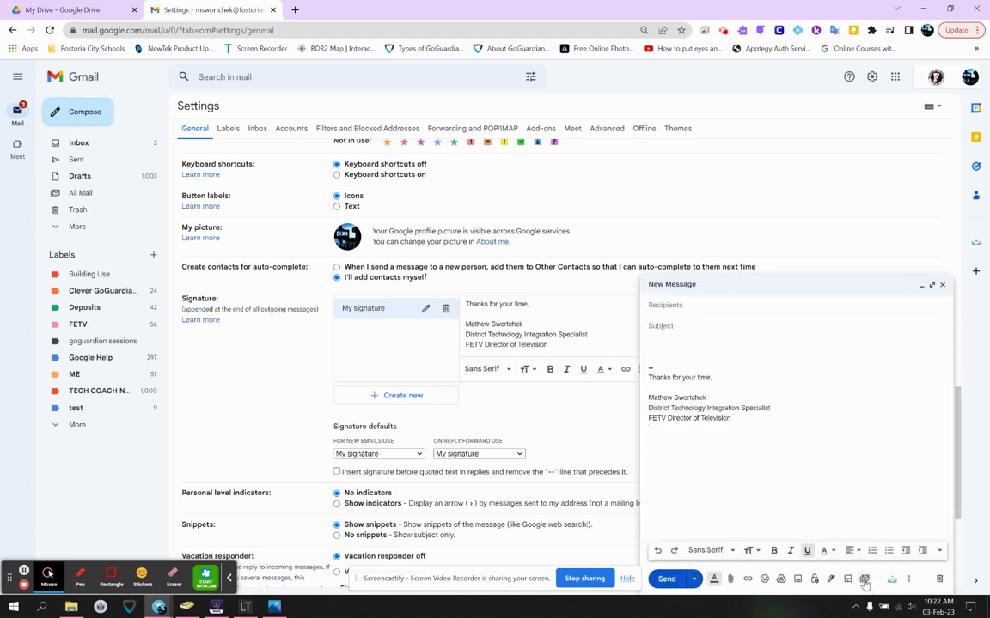
left_click(858, 580)
left_click(858, 579)
left_click(858, 580)
left_click(858, 580)
left_click(858, 579)
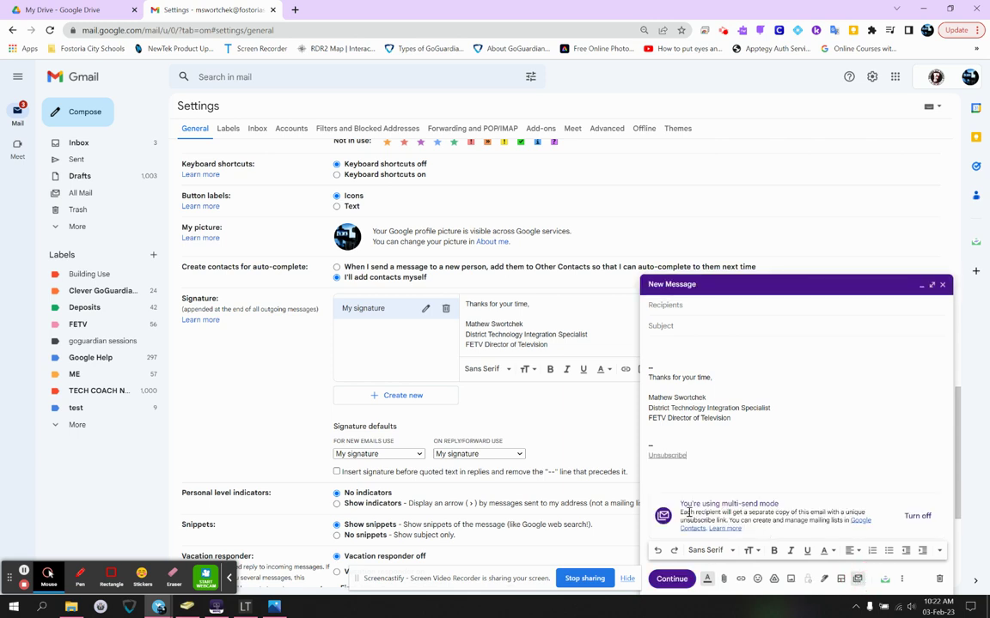
- Review the multi-send notice and Unsubscribe link, then turn multi-send mode off
left_click_drag(682, 512, 728, 521)
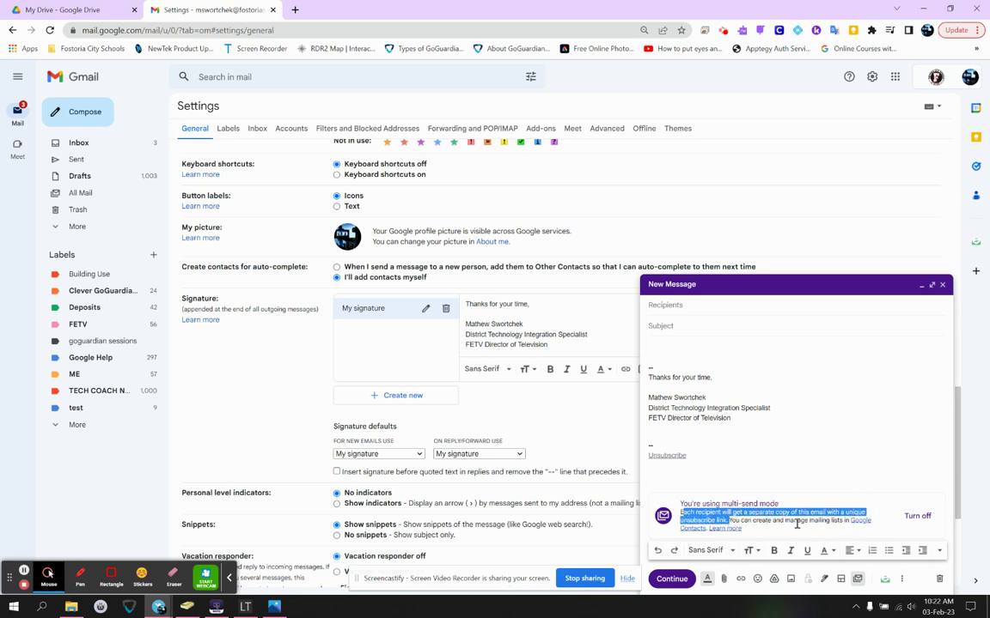
left_click_drag(688, 457, 649, 458)
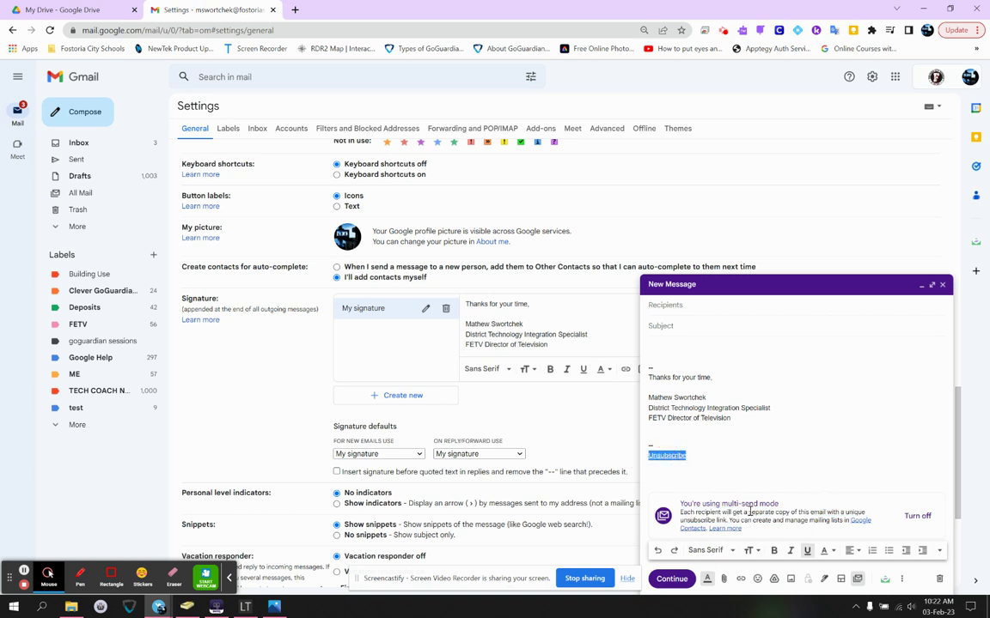
mouse_move(690, 513)
left_mouse_down()
mouse_move(857, 510)
mouse_move(680, 513)
left_mouse_up()
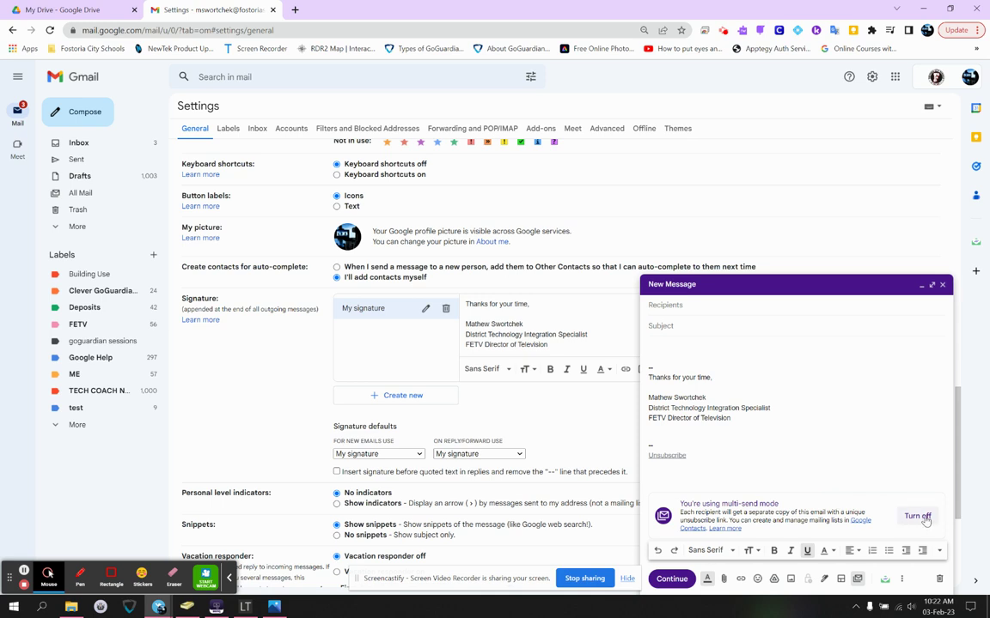
left_click_drag(648, 455, 913, 491)
left_click(918, 516)
left_click(910, 580)
left_click(911, 581)
- View the Smart Compose feedback form from More options, then close it
left_click(910, 581)
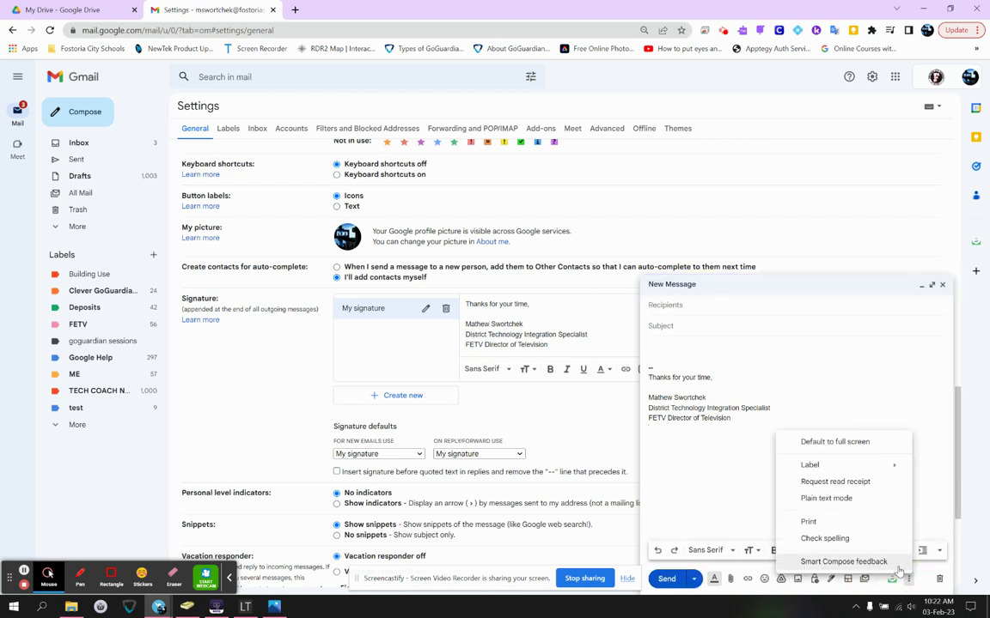
left_click(894, 562)
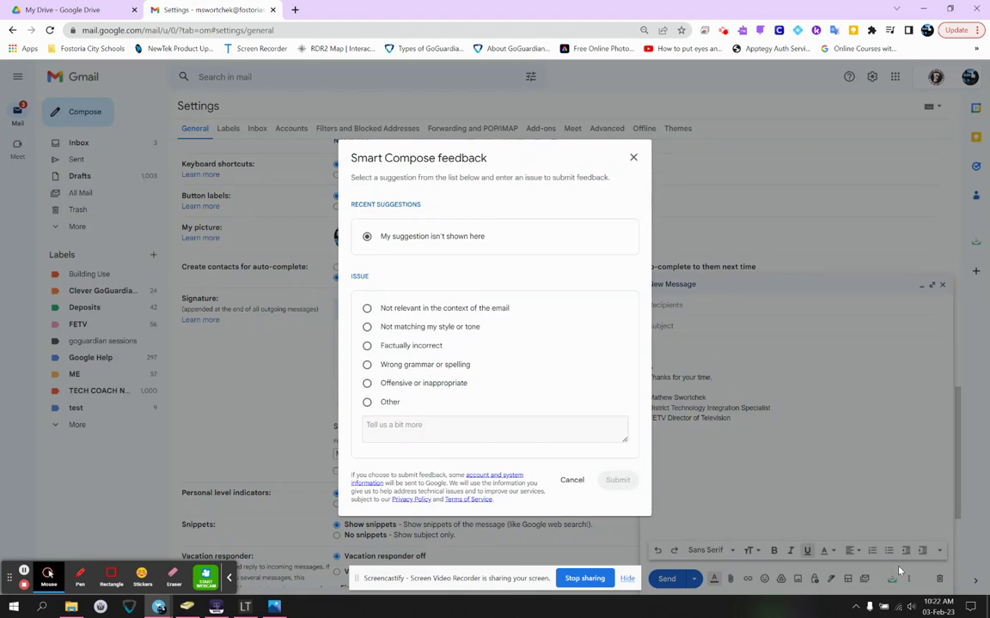
left_click(632, 158)
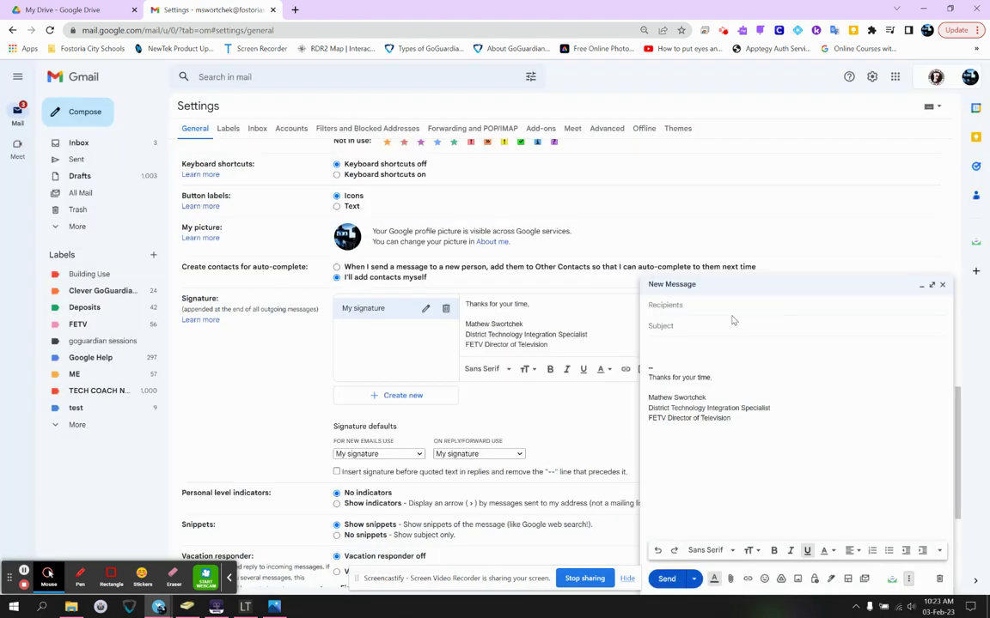
- Write 'I think we should' in the body, with a gibberish line beneath it
left_click(711, 344)
type("I think we should")
left_click(908, 579)
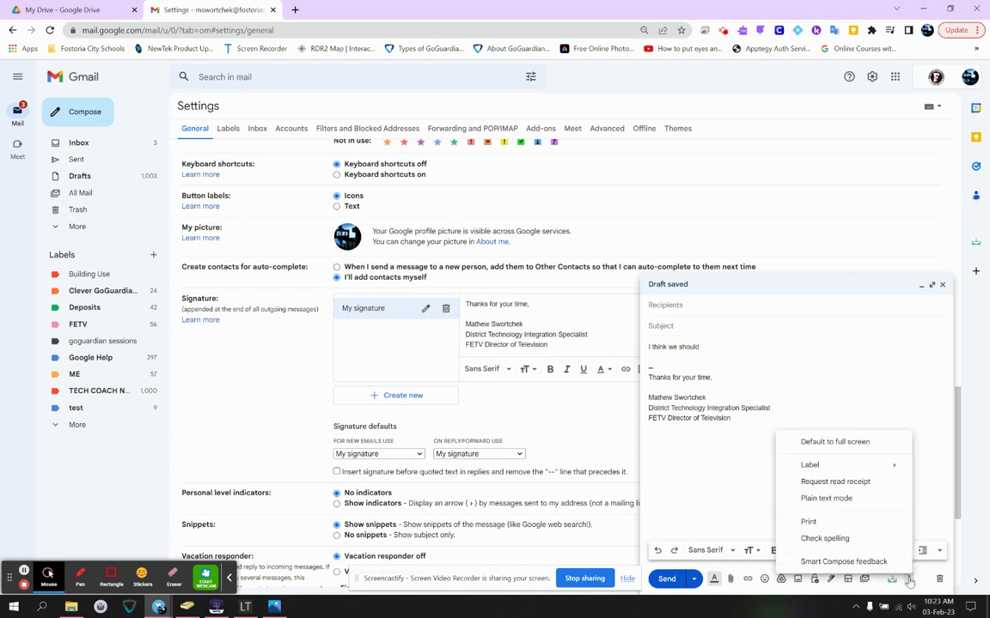
left_click(761, 349)
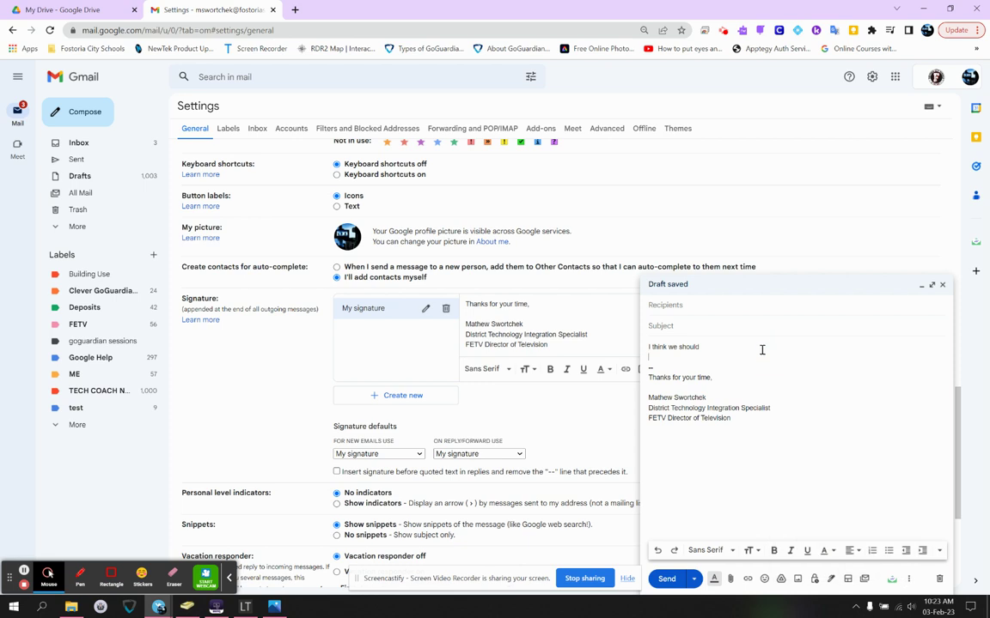
type("sdfaasdfasdf")
- Find the Smart Compose setting in Settings and highlight its name and description
scroll(473, 415, "down", 5)
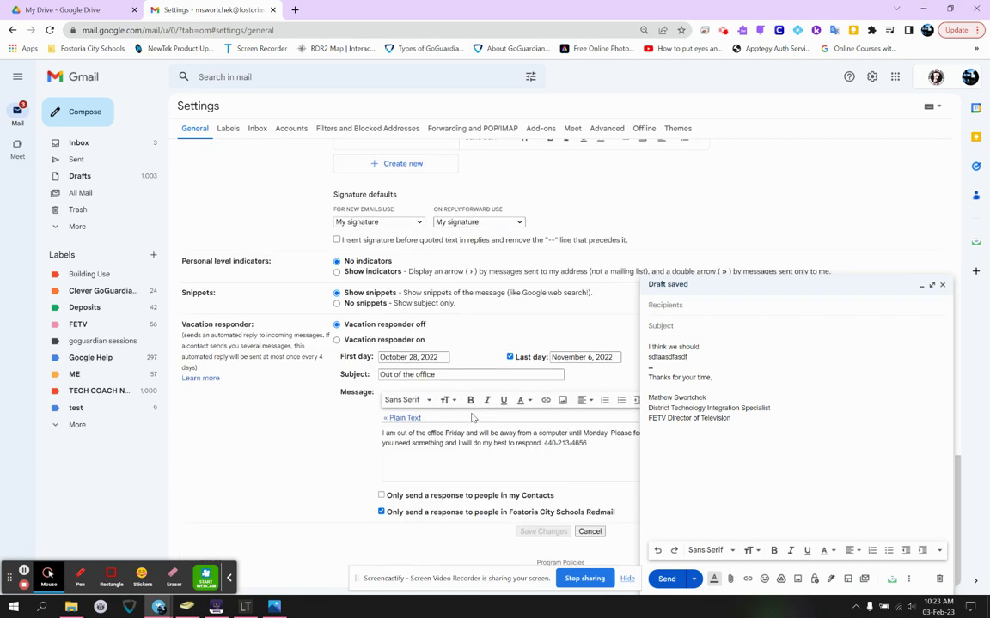
scroll(471, 416, "up", 10)
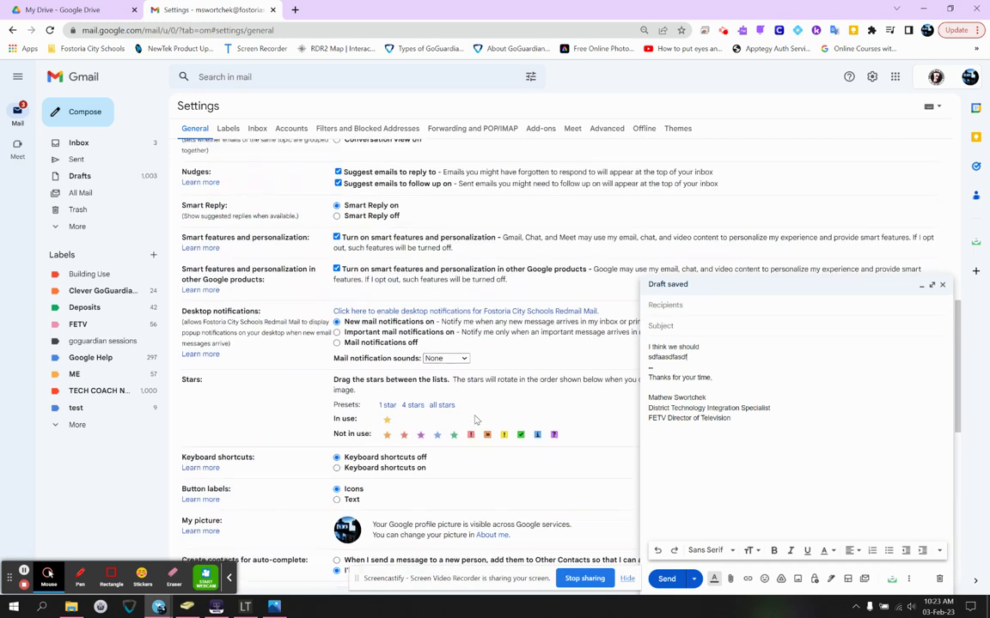
scroll(475, 419, "up", 3)
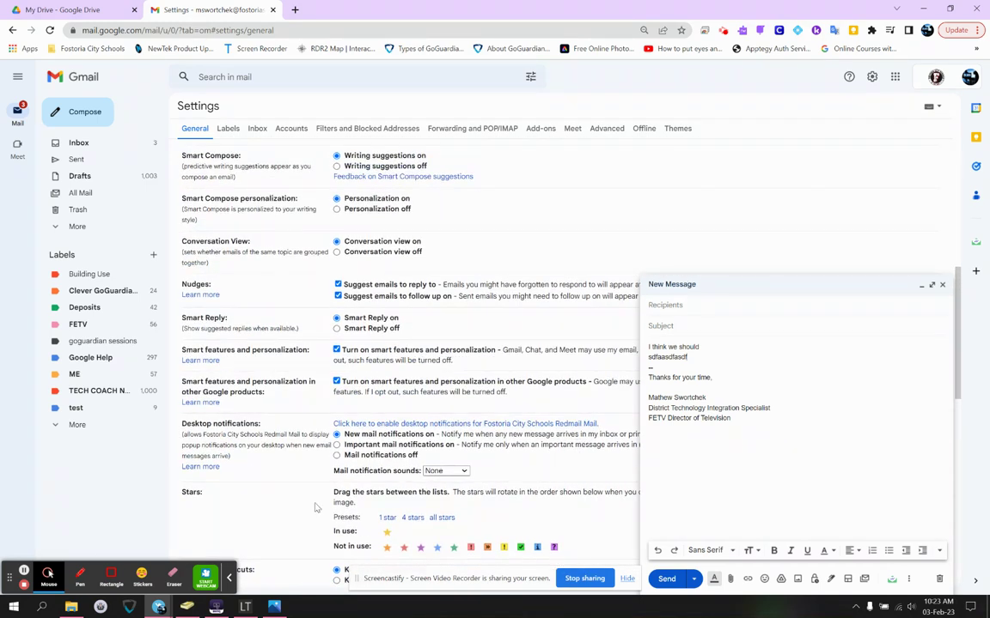
scroll(373, 210, "up", 1)
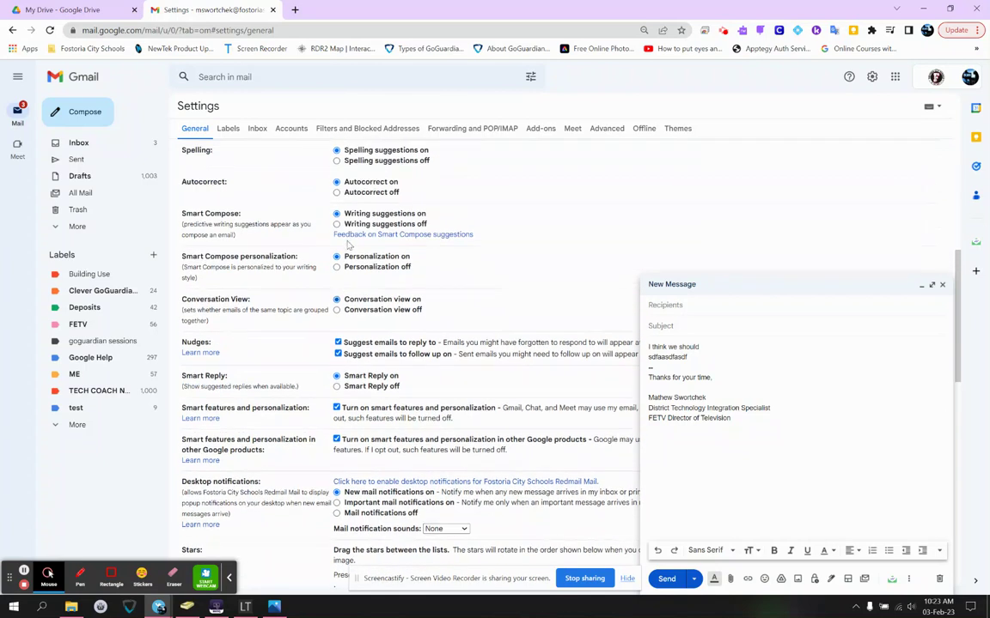
left_click_drag(200, 214, 275, 204)
left_click_drag(194, 225, 301, 237)
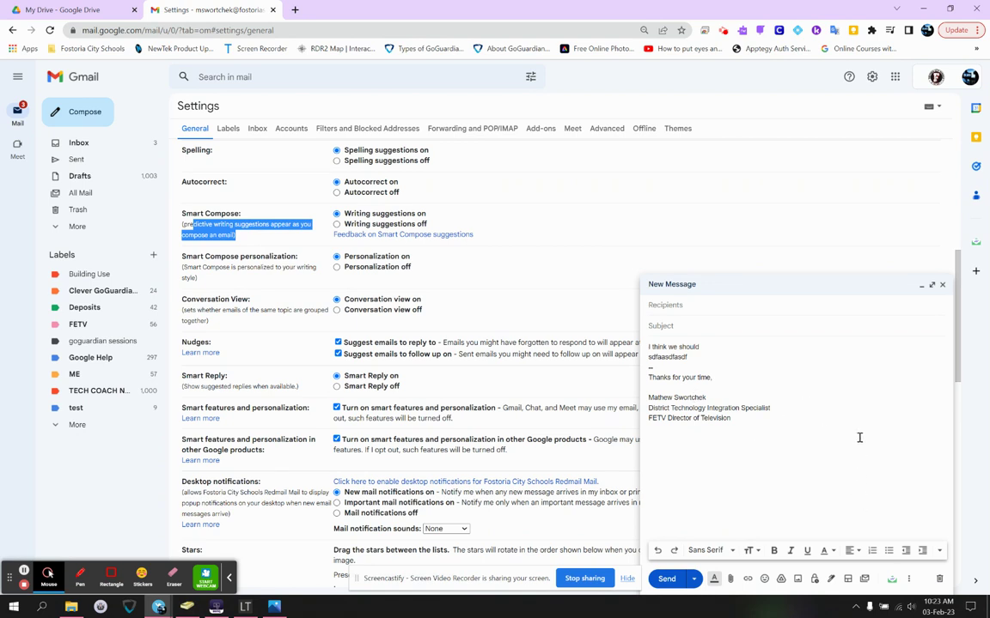
- Spell-check the draft, request a read receipt, and dismiss the spelling results
left_click(908, 579)
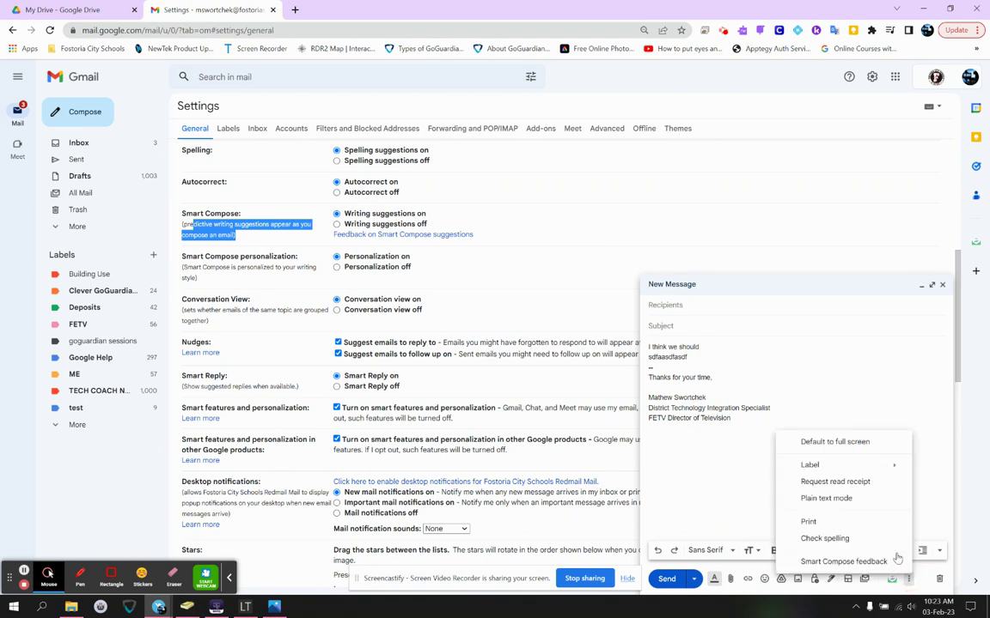
left_click(846, 539)
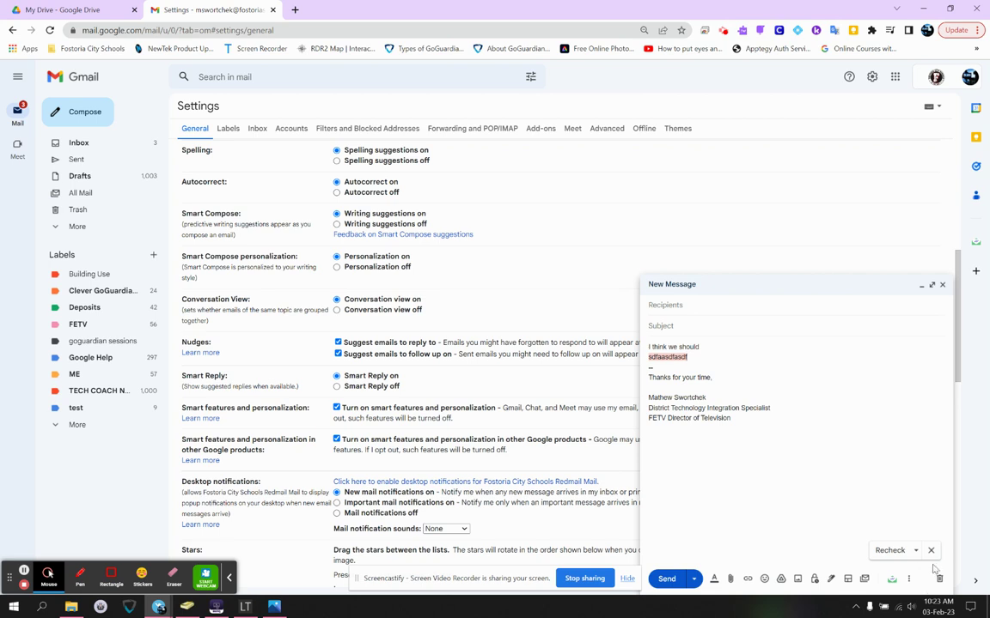
left_click(908, 579)
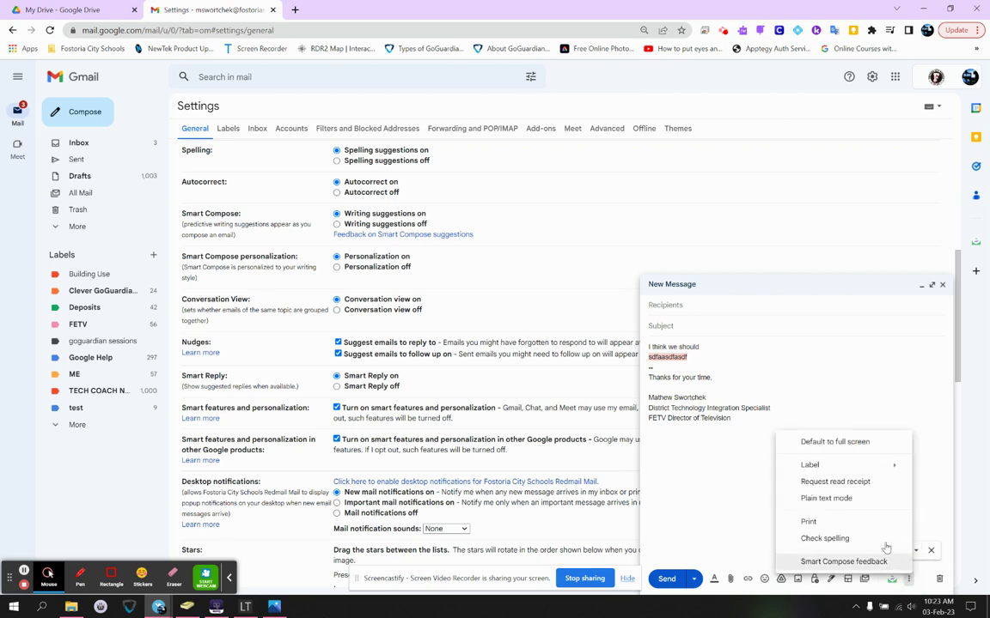
left_click(876, 489)
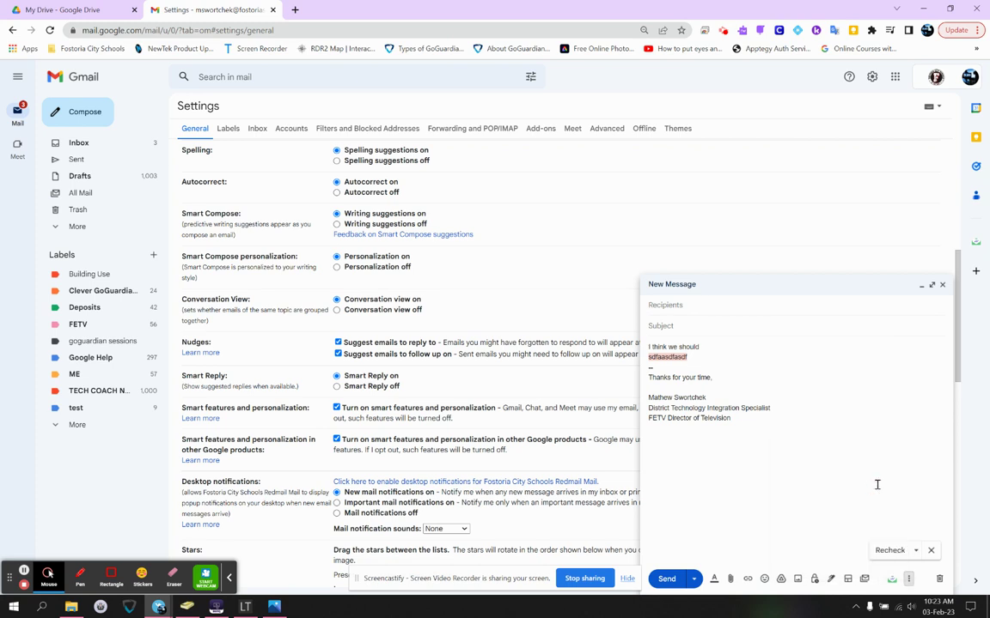
left_click(930, 551)
- Make new messages open in full screen by default
left_click(908, 579)
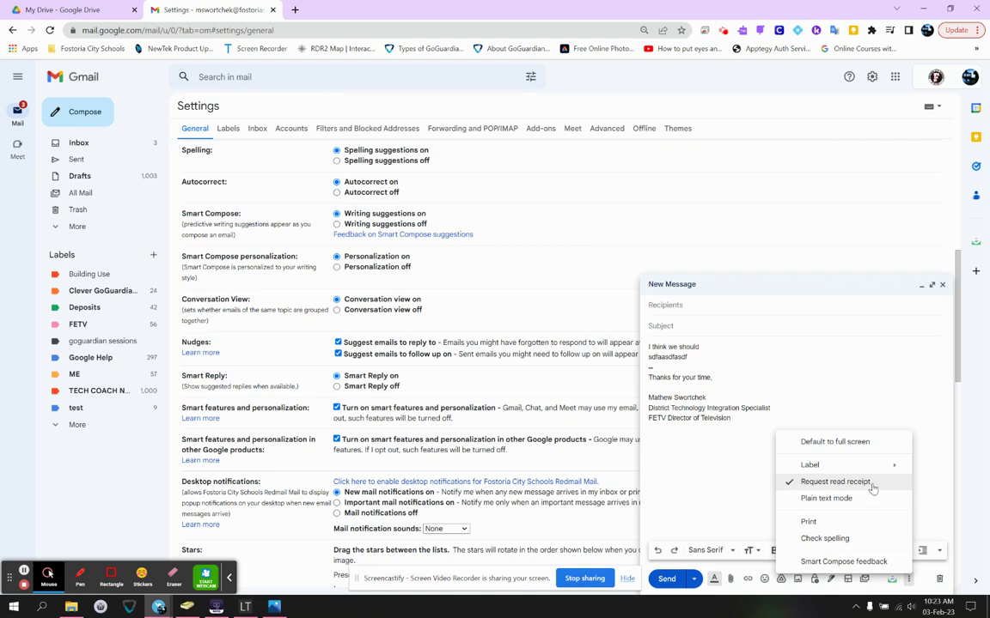
mouse_move(872, 469)
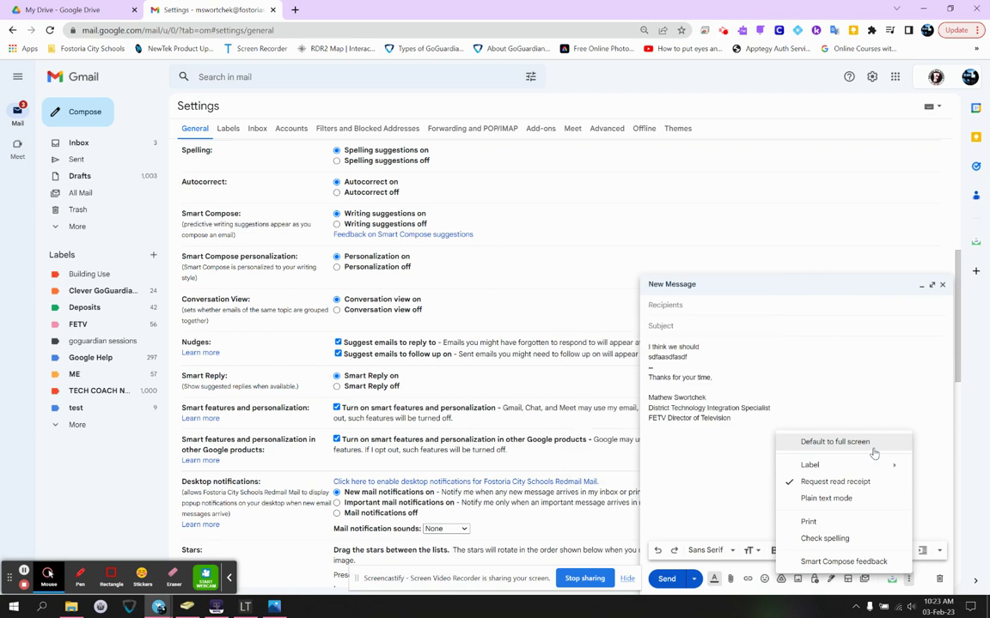
left_click(872, 444)
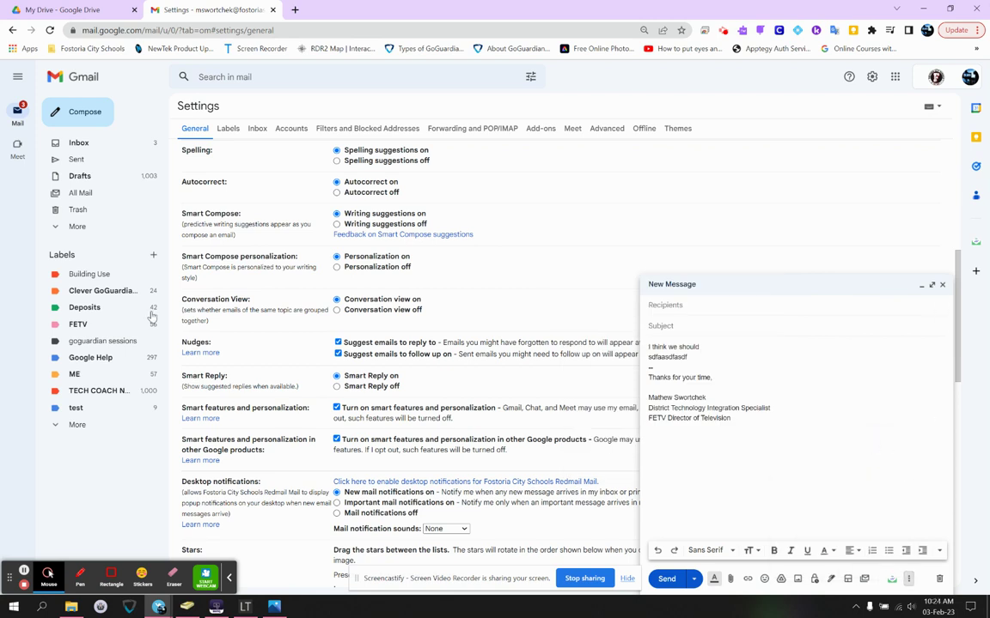
- Put the draft away, open a full-screen new message, and enter 'afs' as the recipient
left_click(942, 285)
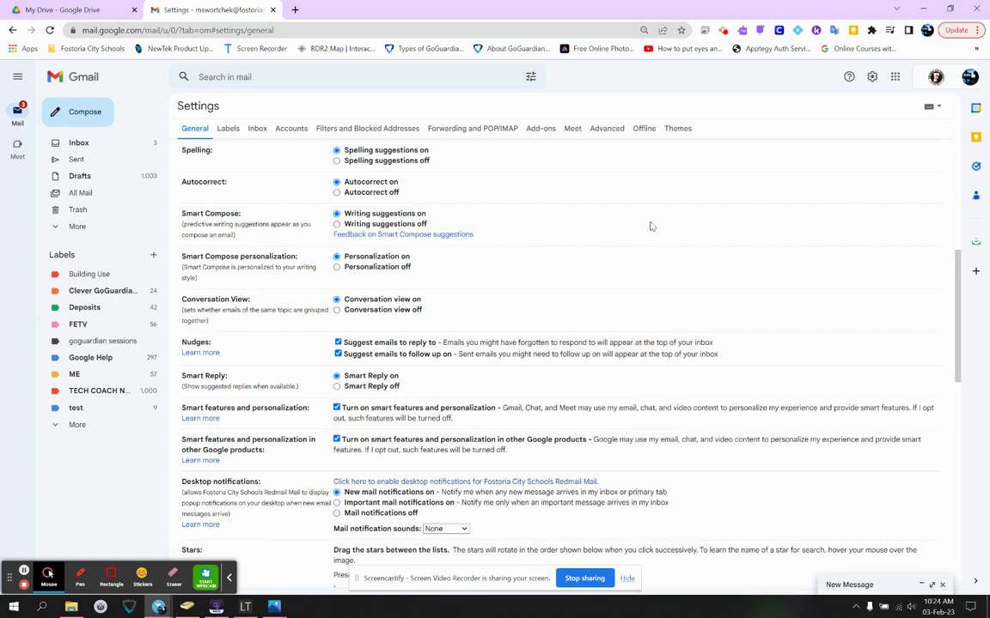
left_click(79, 115)
left_click(194, 110)
type("afs")
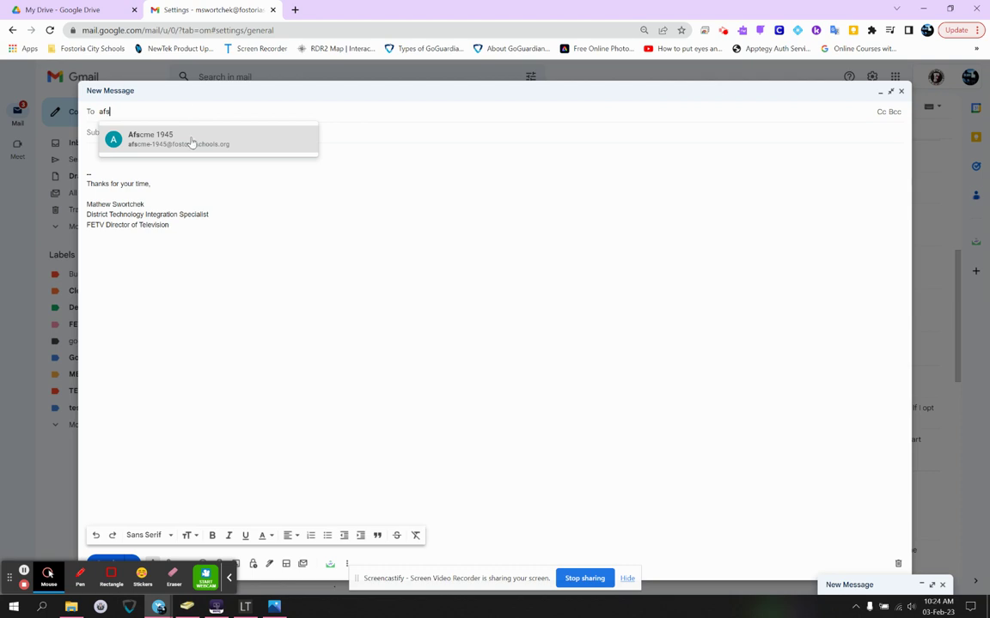
mouse_move(190, 146)
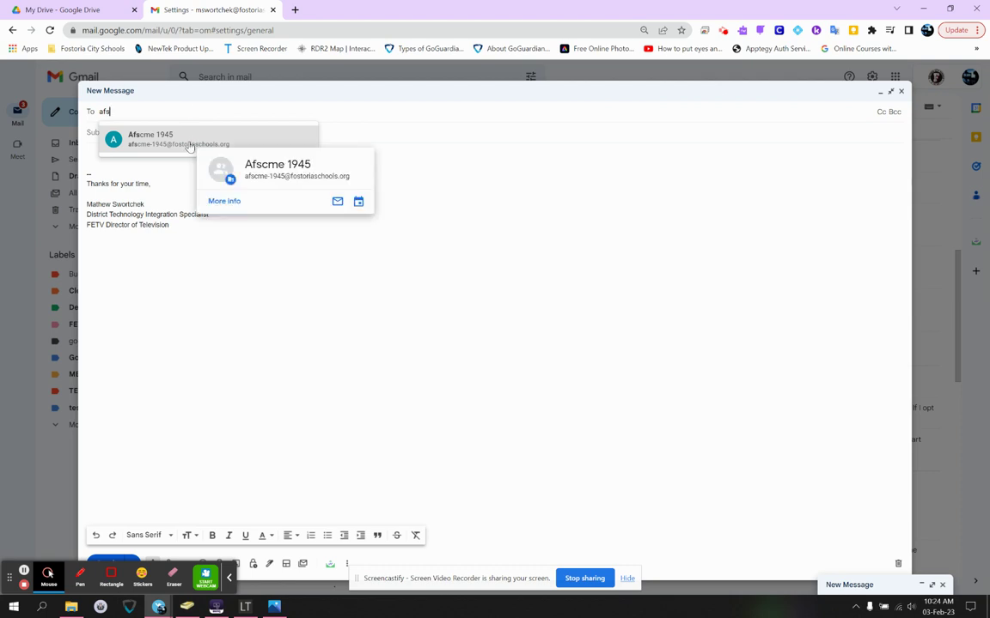